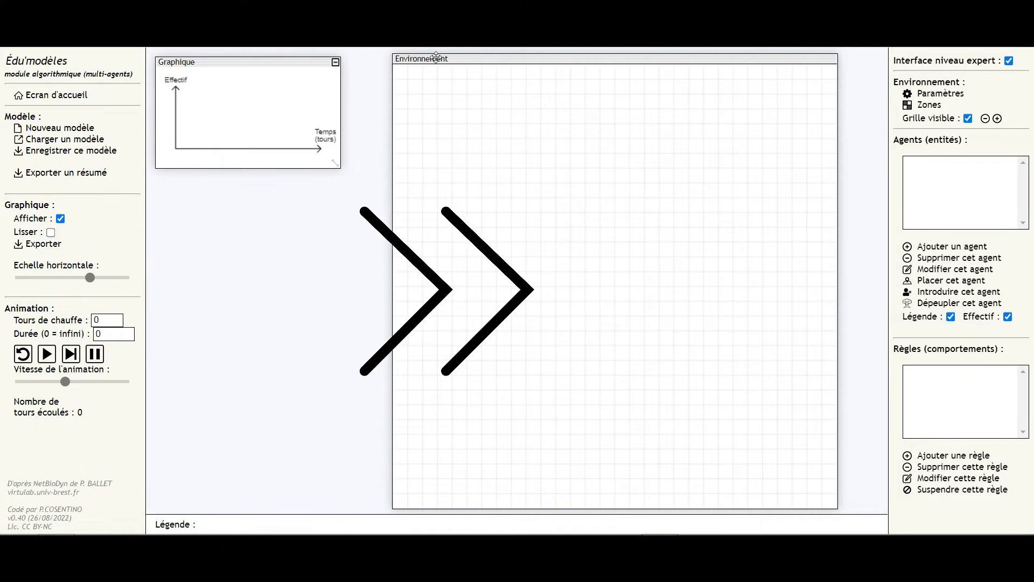
Move the environment window slightly and switch its grid off and back on
mouse_move(437, 58)
left_mouse_down()
mouse_move(455, 56)
mouse_move(443, 55)
left_mouse_up()
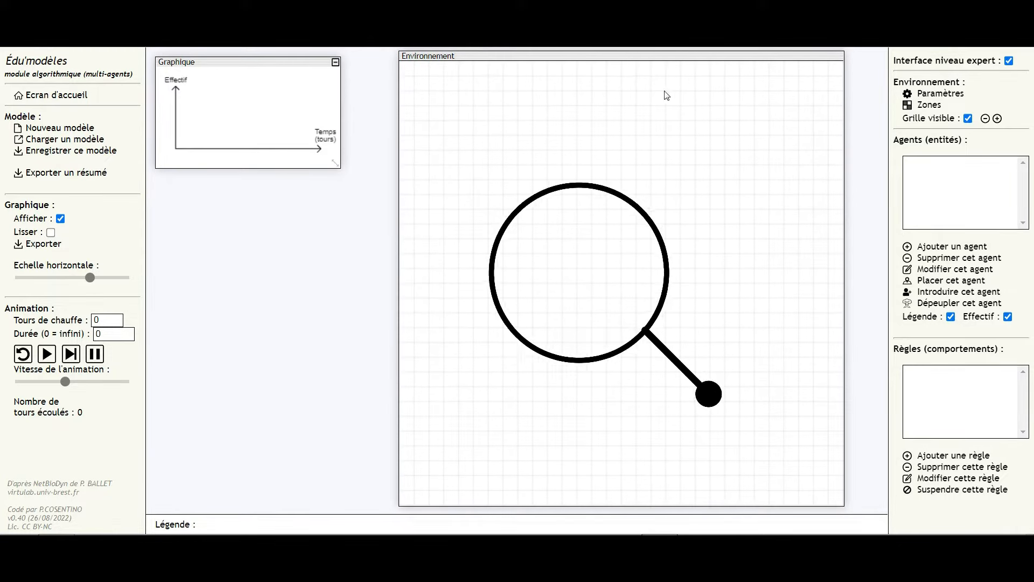
left_click(968, 118)
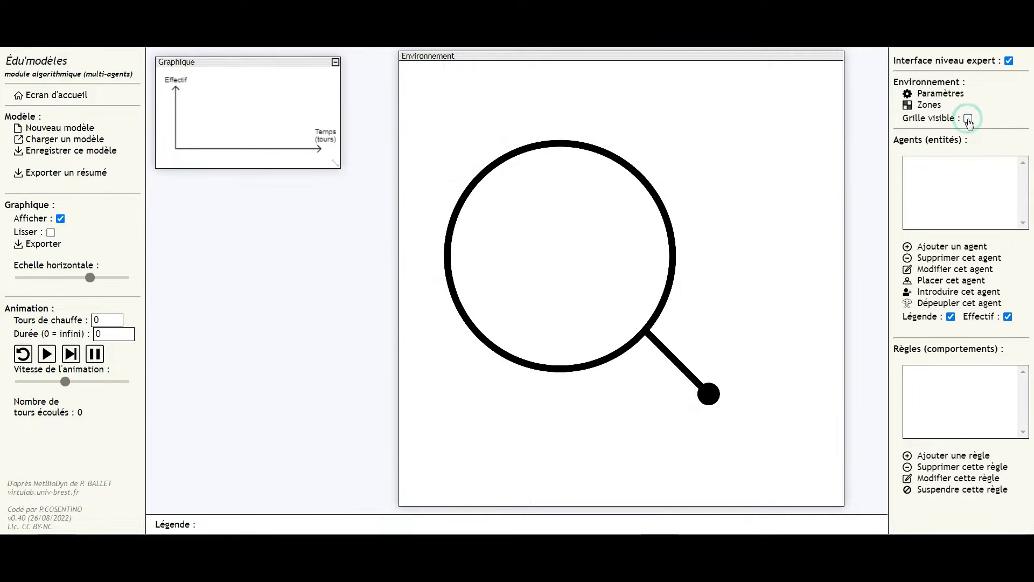
left_click(968, 119)
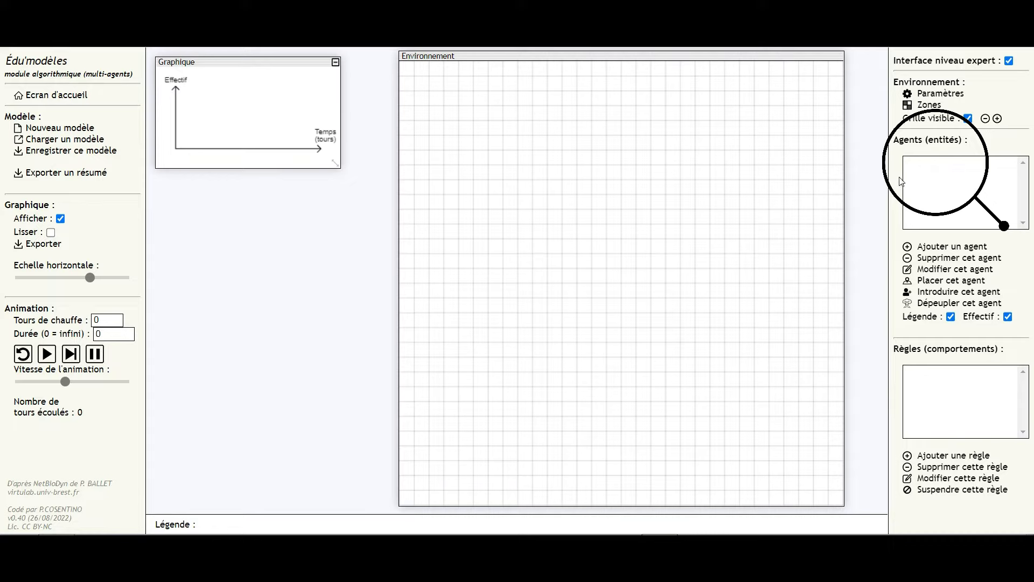
left_click(915, 184)
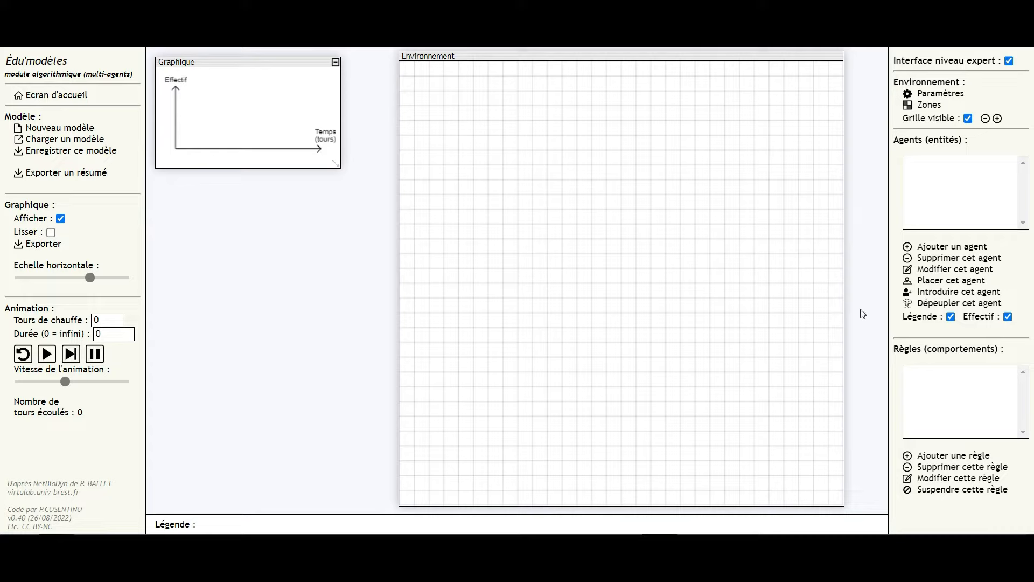
Start a new agent named Lapin and use the image lapin.png as its appearance
left_click(938, 250)
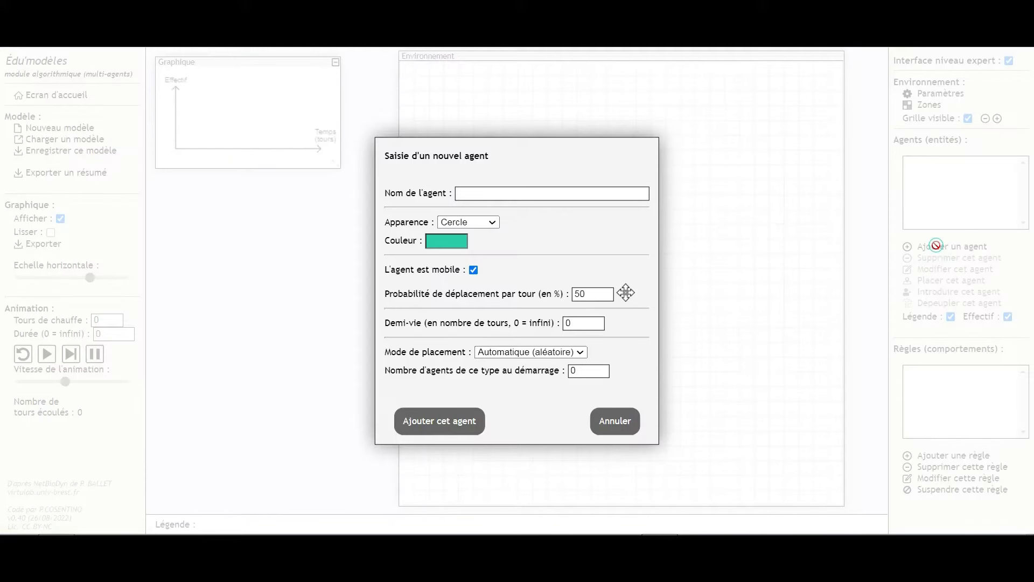
left_click(484, 192)
type("Lapin")
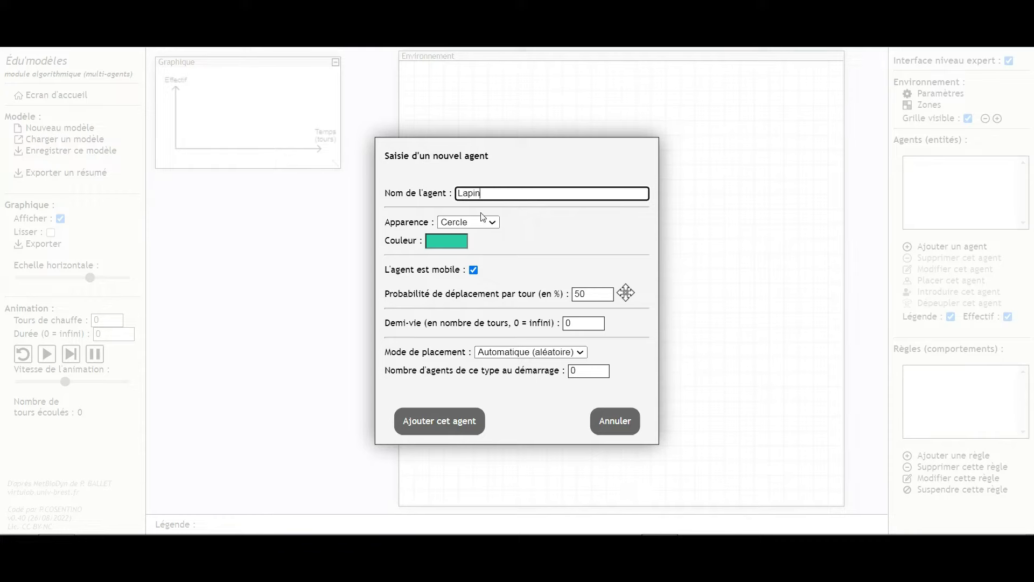
left_click(480, 223)
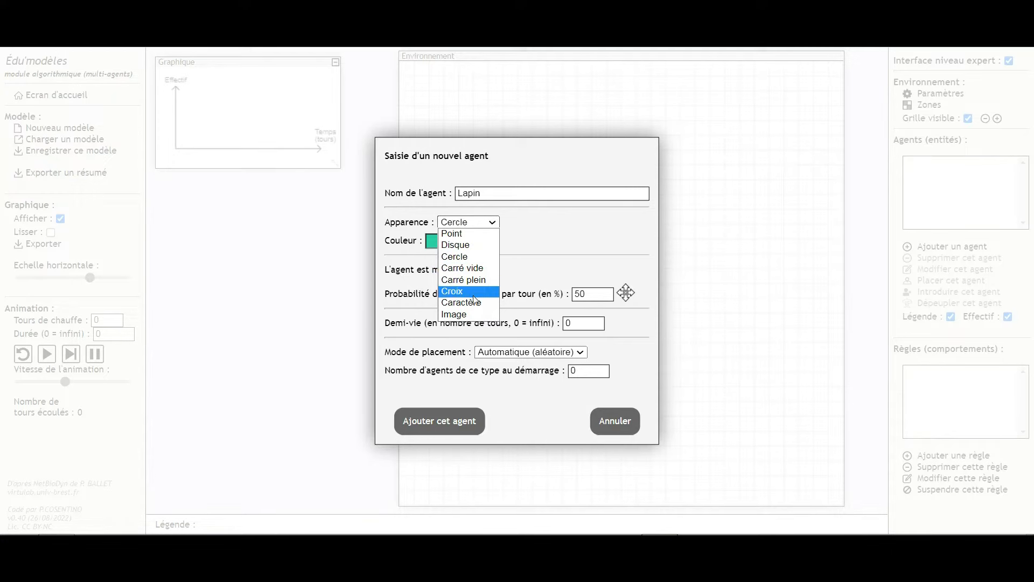
left_click(474, 314)
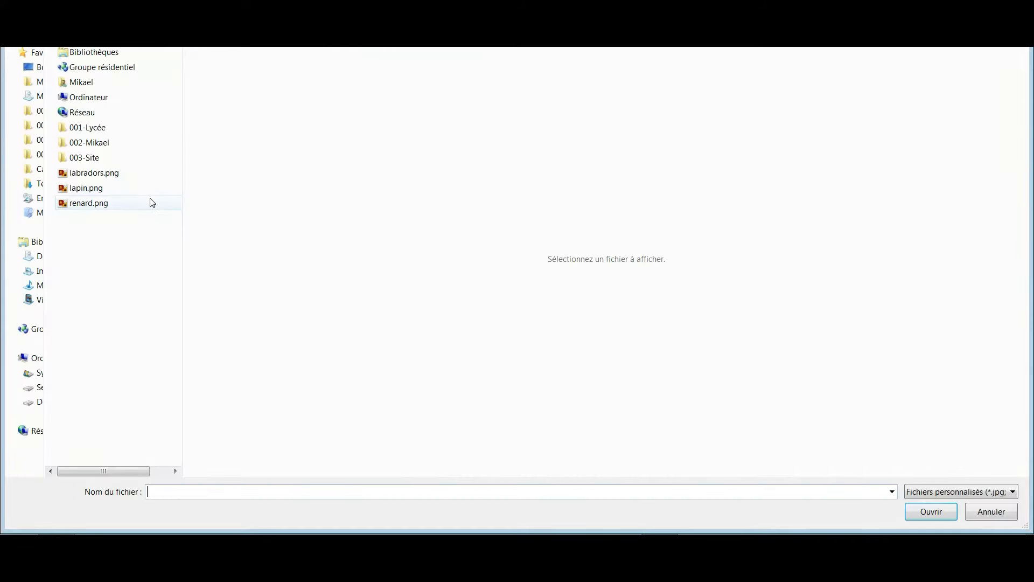
double_click(139, 191)
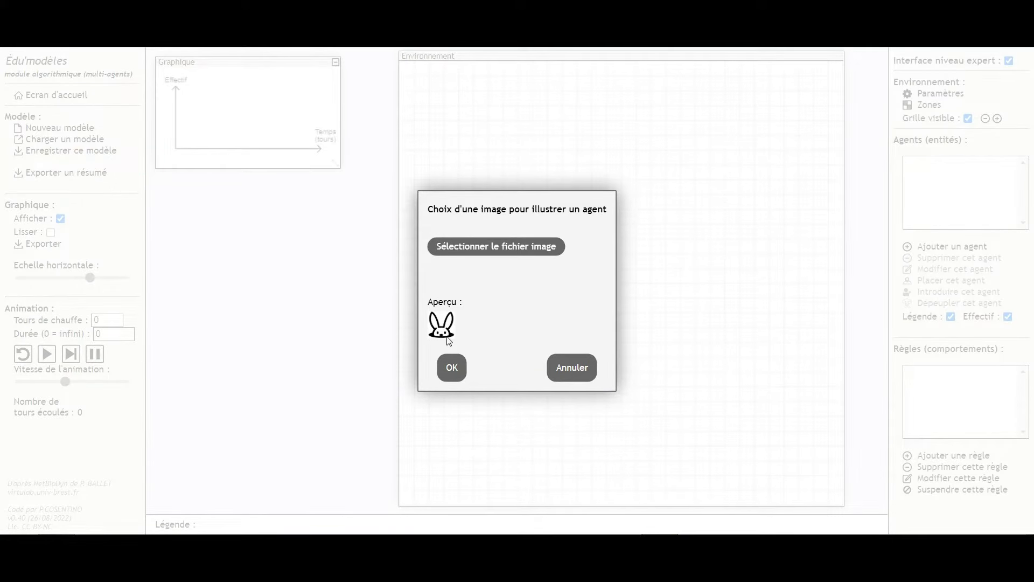
left_click(455, 369)
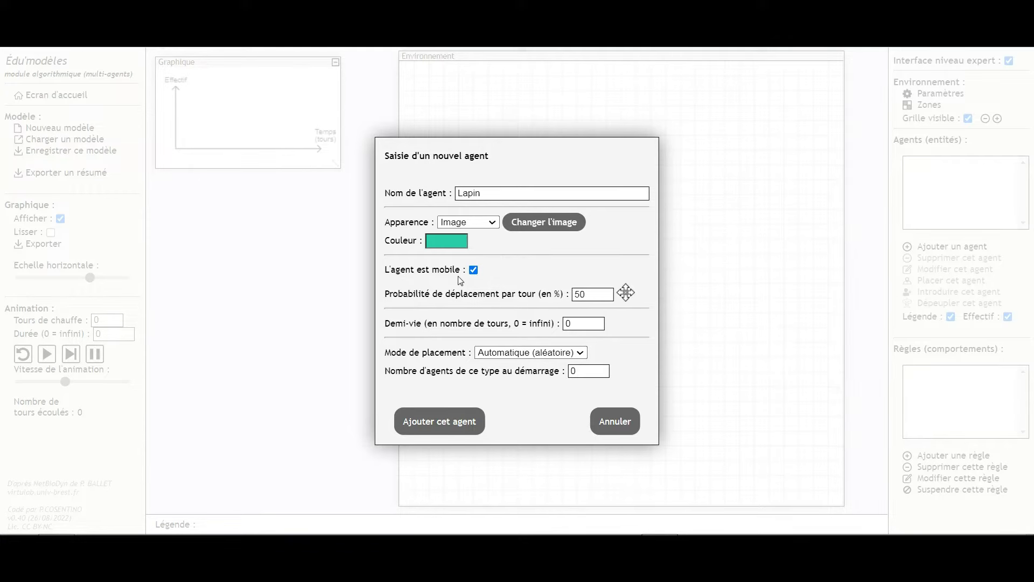
Set the Lapin agent's half-life to 100 turns, keeping its 50% movement probability per turn
left_click(592, 294)
left_click(576, 278)
left_click(586, 293)
key("Tab")
type("1")
left_click(501, 324)
Keep automatic random placement, set 25 Lapin agents at startup and add the agent to the model
left_click(514, 351)
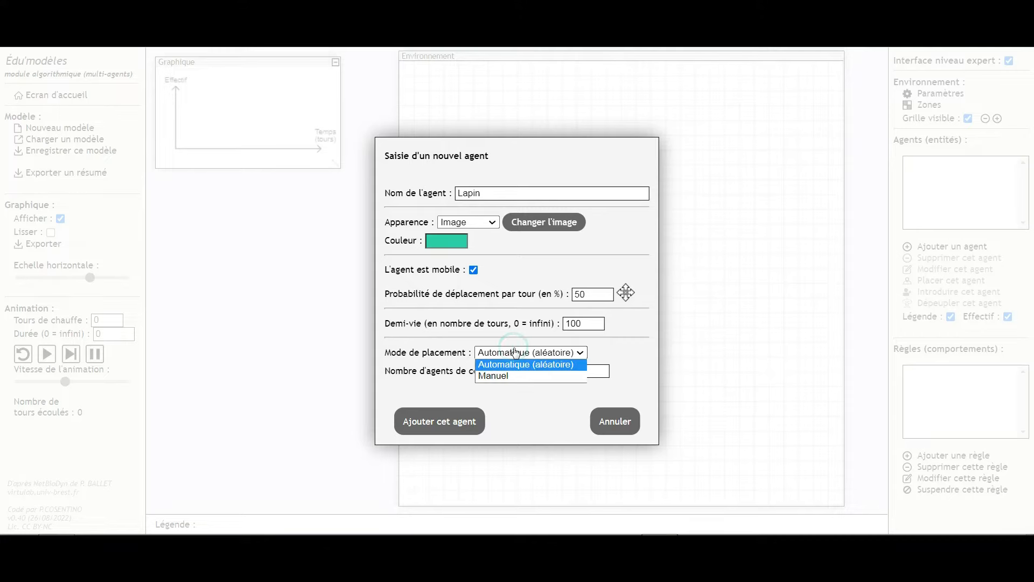
left_click(515, 351)
double_click(582, 371)
type("25")
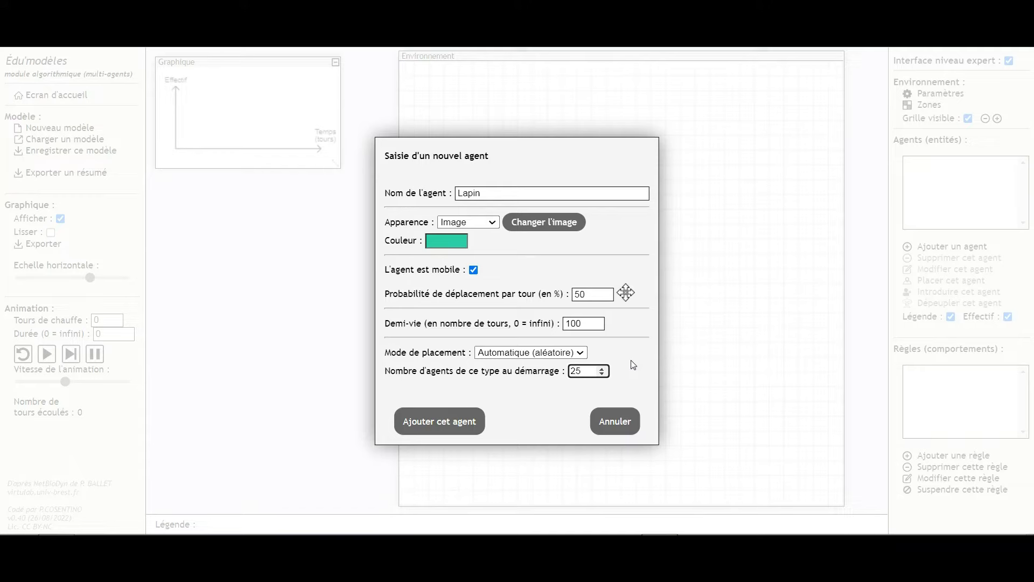
left_click(437, 427)
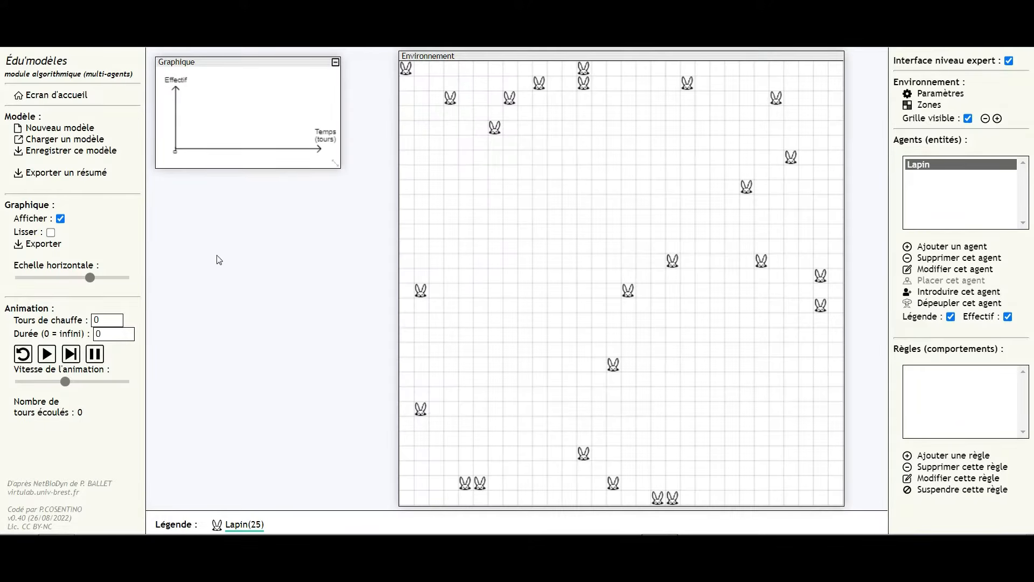
Run the simulation and adjust the animation speed to watch how the Lapin population evolves
left_click(48, 356)
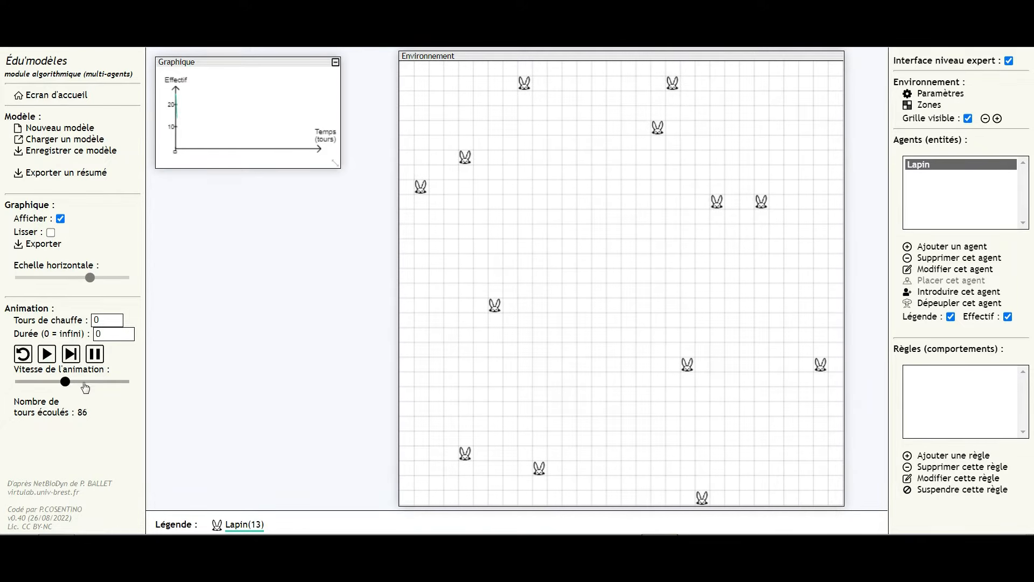
mouse_move(65, 381)
left_mouse_down()
mouse_move(124, 382)
mouse_move(23, 382)
mouse_move(81, 383)
left_mouse_up()
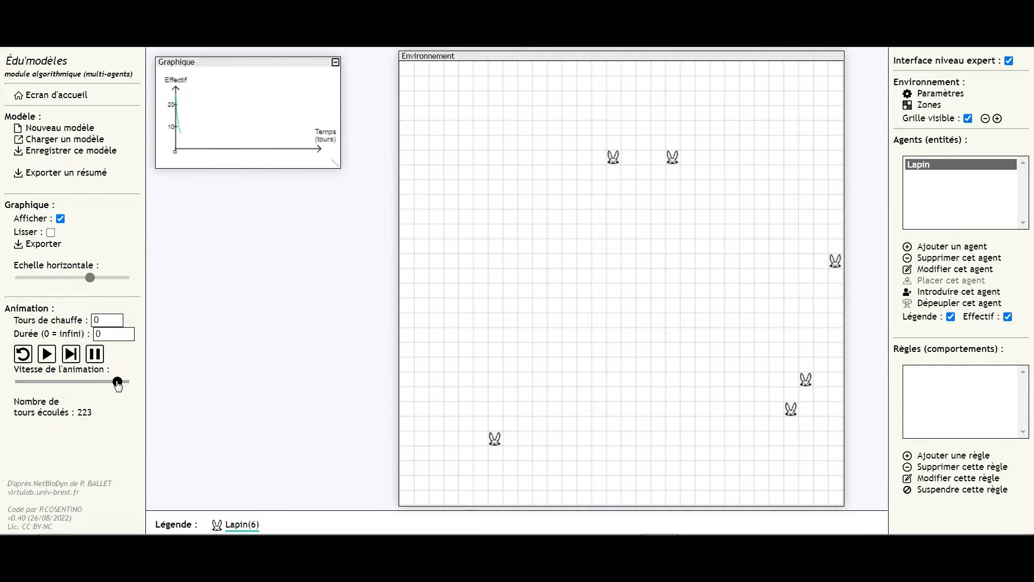
left_click_drag(118, 386, 81, 390)
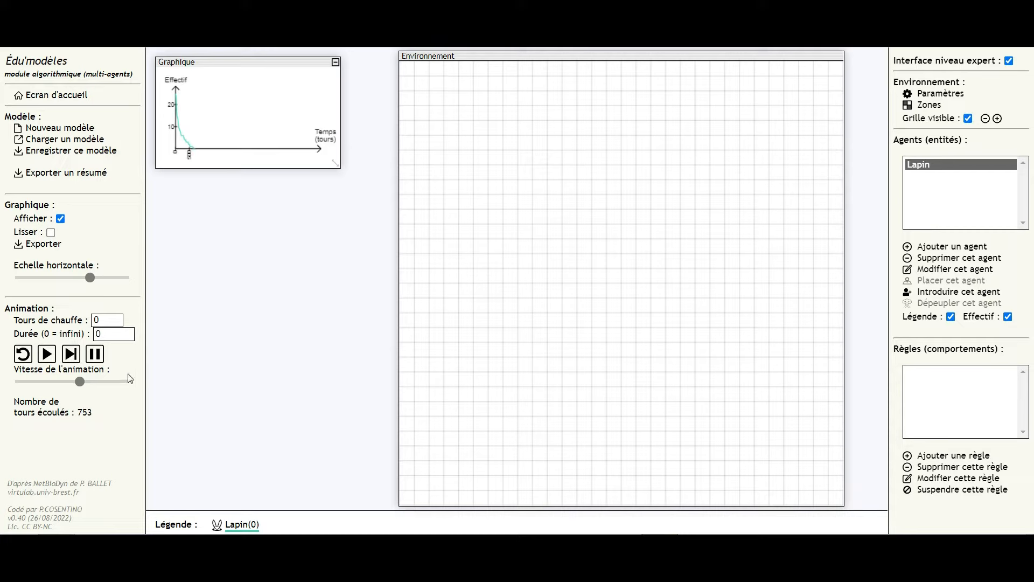
Pause the simulation and reset the model to its initial state
left_click(94, 355)
left_click(24, 355)
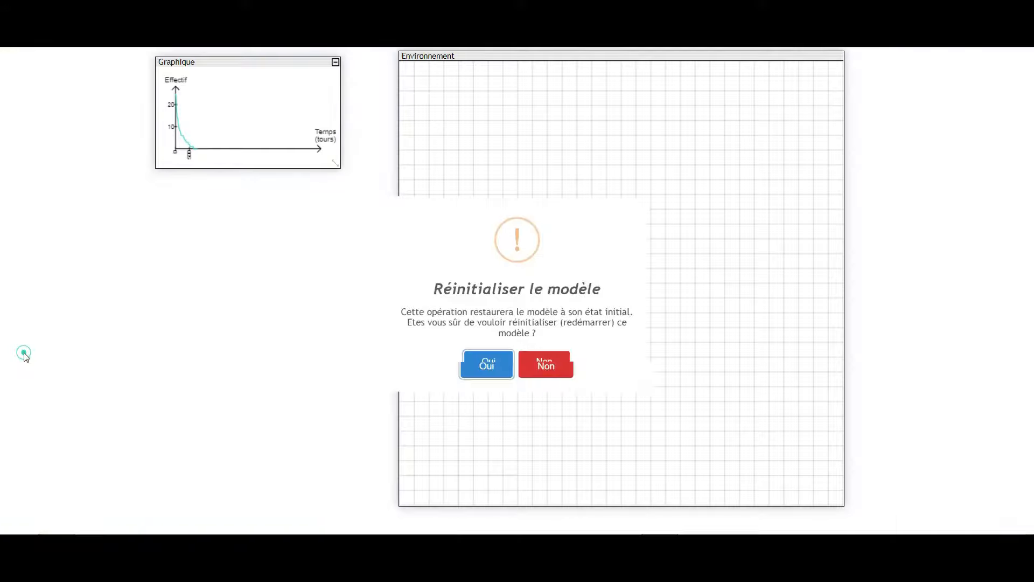
left_click(465, 396)
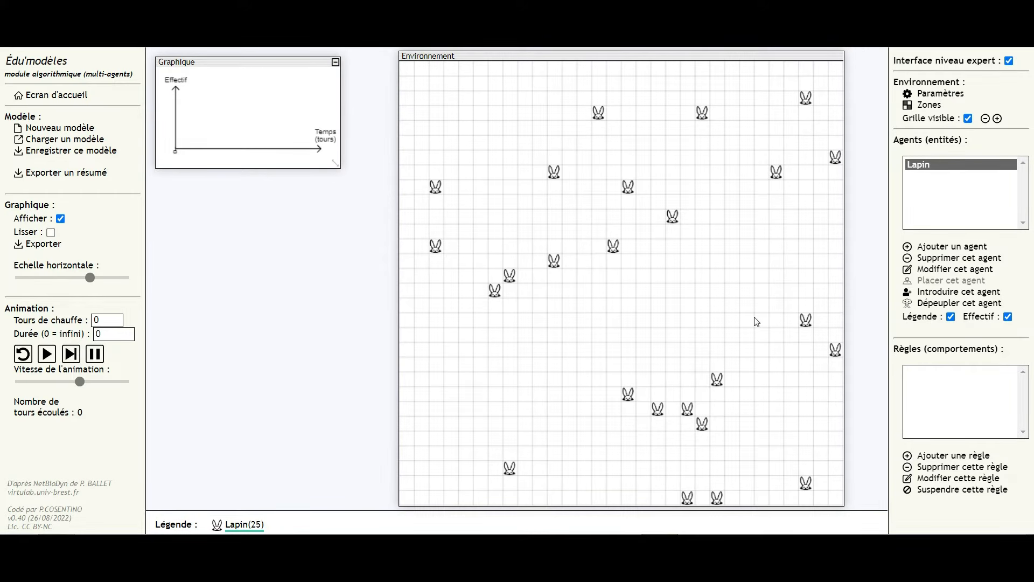
Start a new rule named Reproduction with the type Réaction (rencontre entre plusieurs agents)
left_click(956, 457)
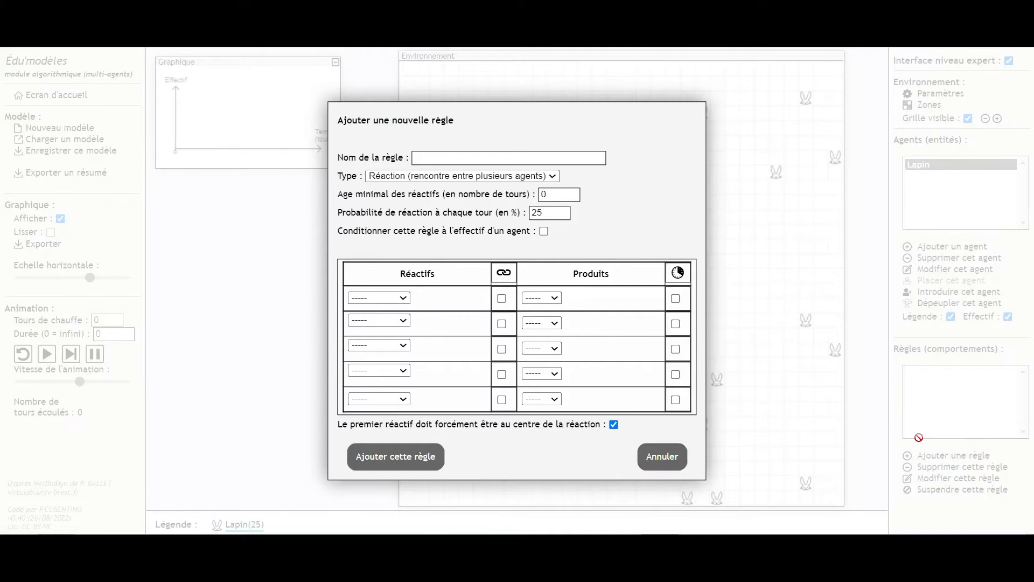
left_click(467, 158)
type("R")
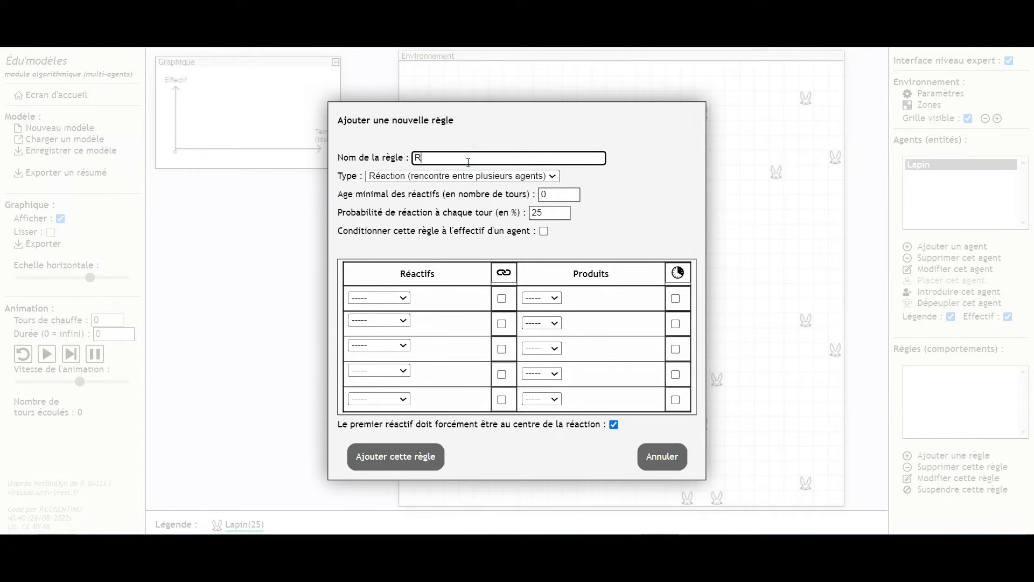
type("eproduction")
left_click(461, 176)
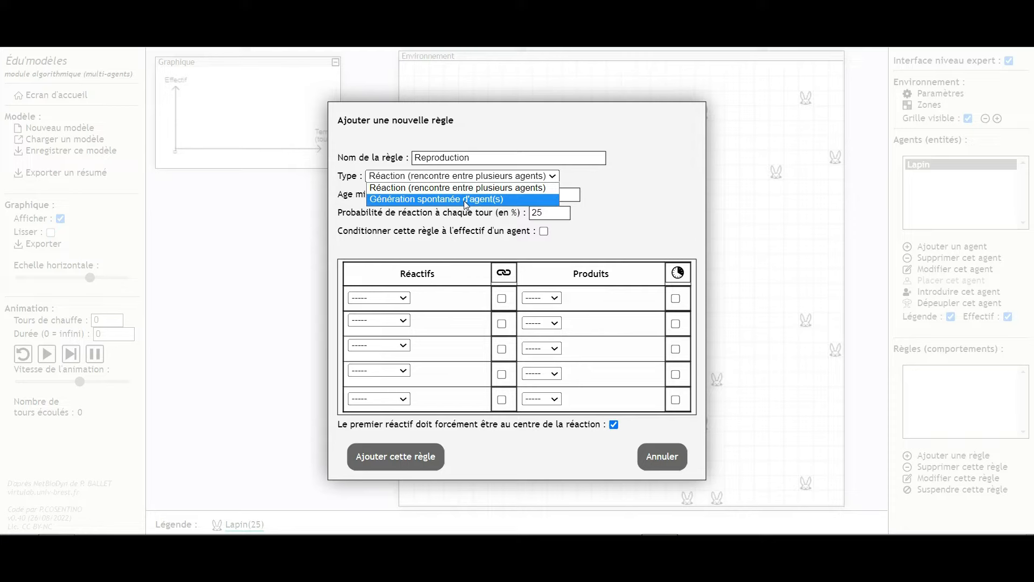
left_click(497, 189)
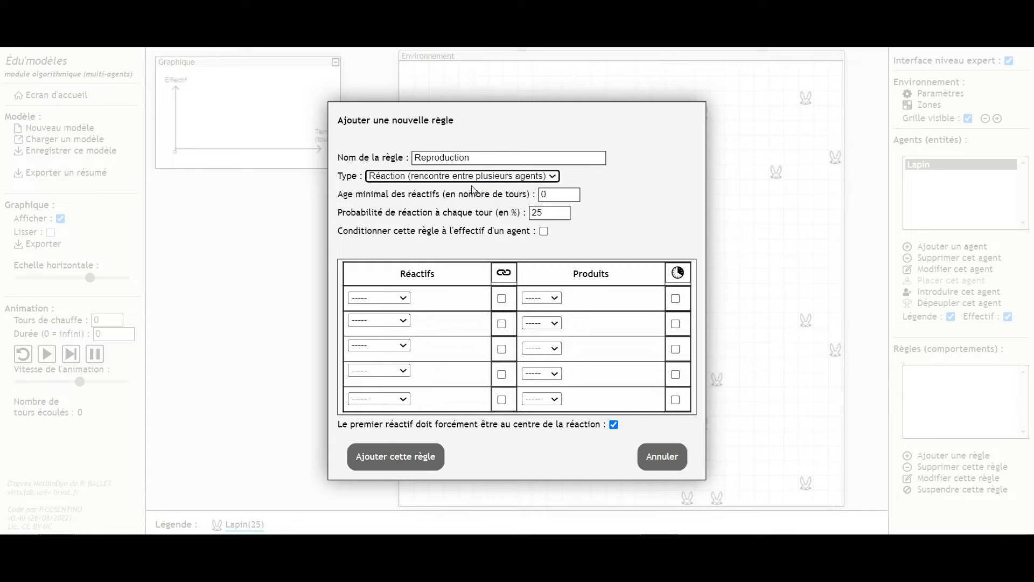
Set the minimum age of the rule's reactants to 15 turns, leaving the reaction probability at 25%
key("Tab")
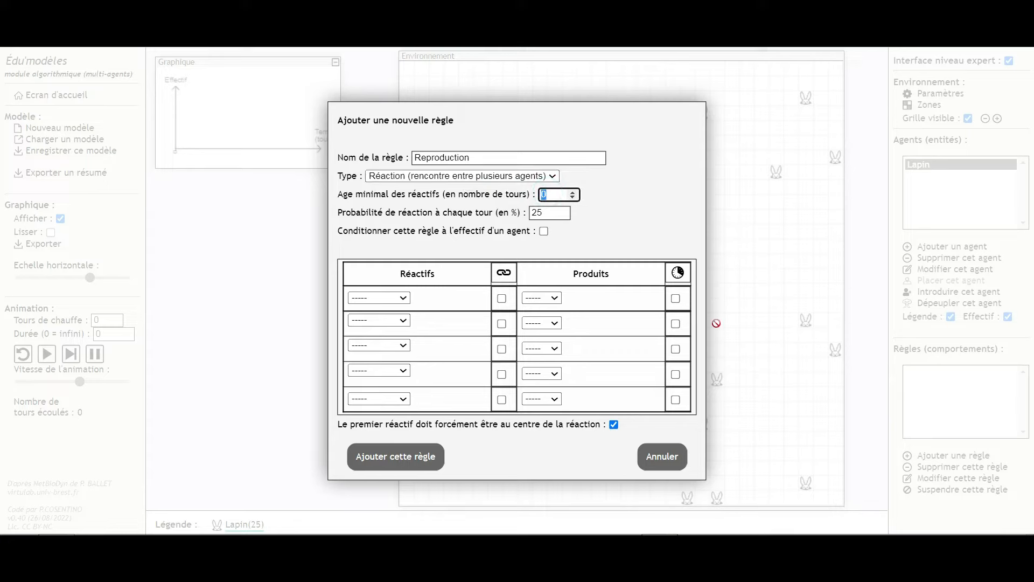
type("15")
double_click(549, 216)
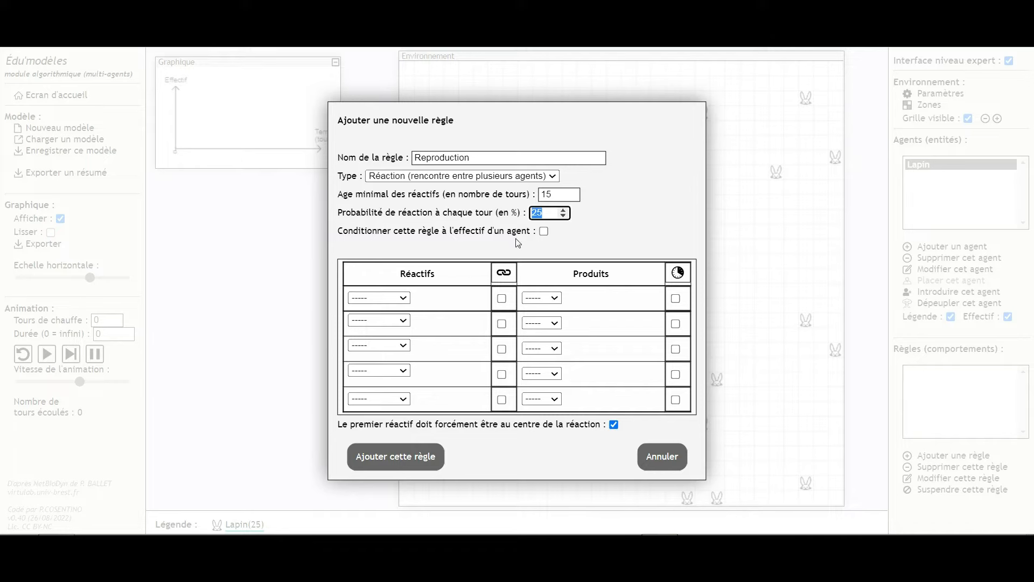
Choose Lapin as both the first and the second reactant of the Reproduction rule
left_click(403, 299)
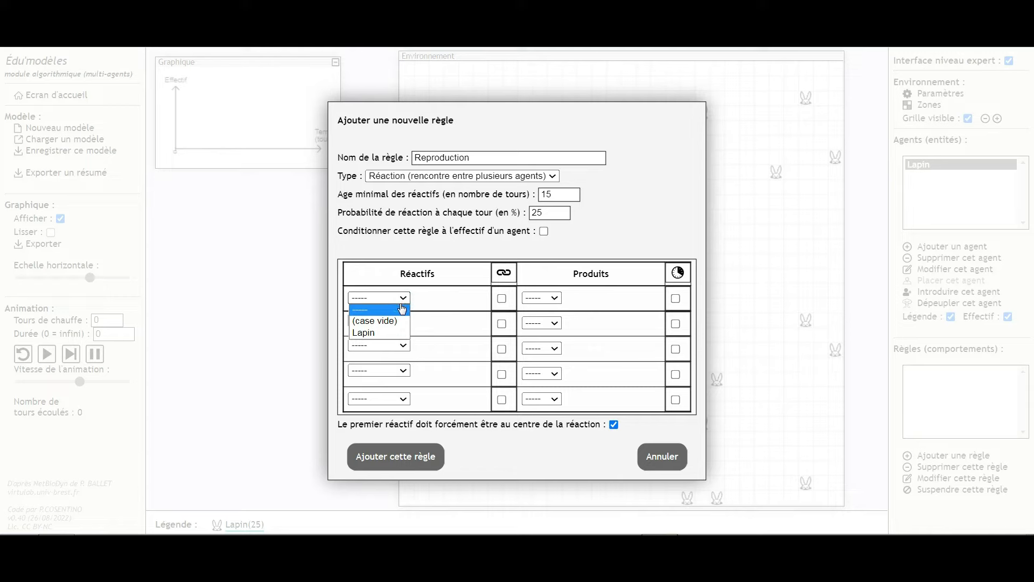
left_click(389, 331)
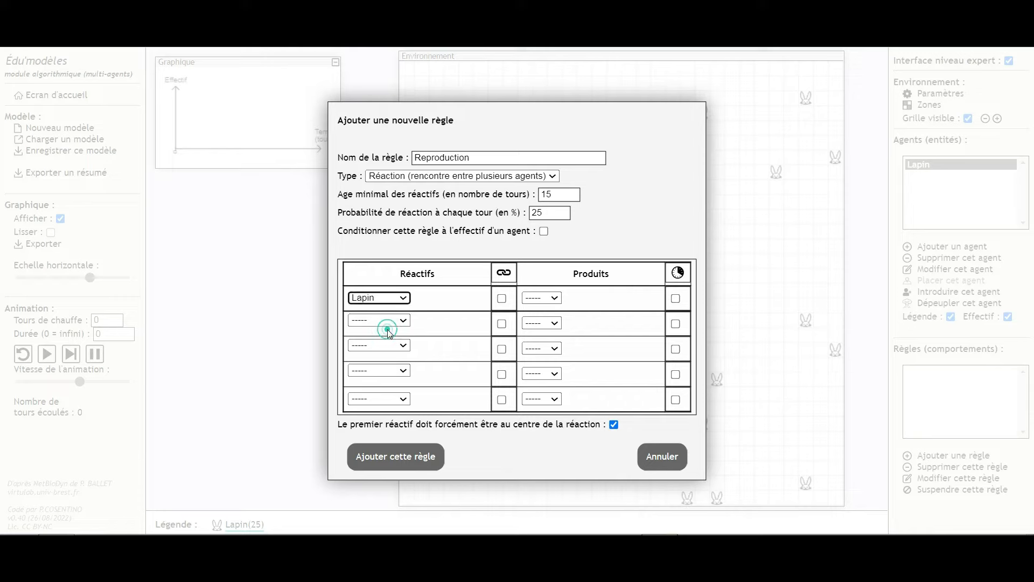
left_click(393, 327)
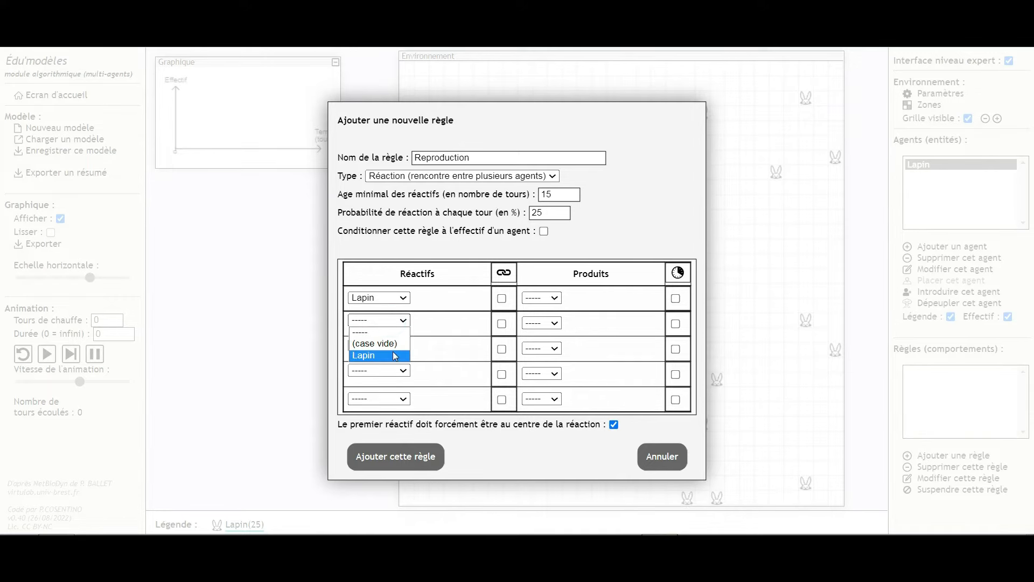
left_click(392, 352)
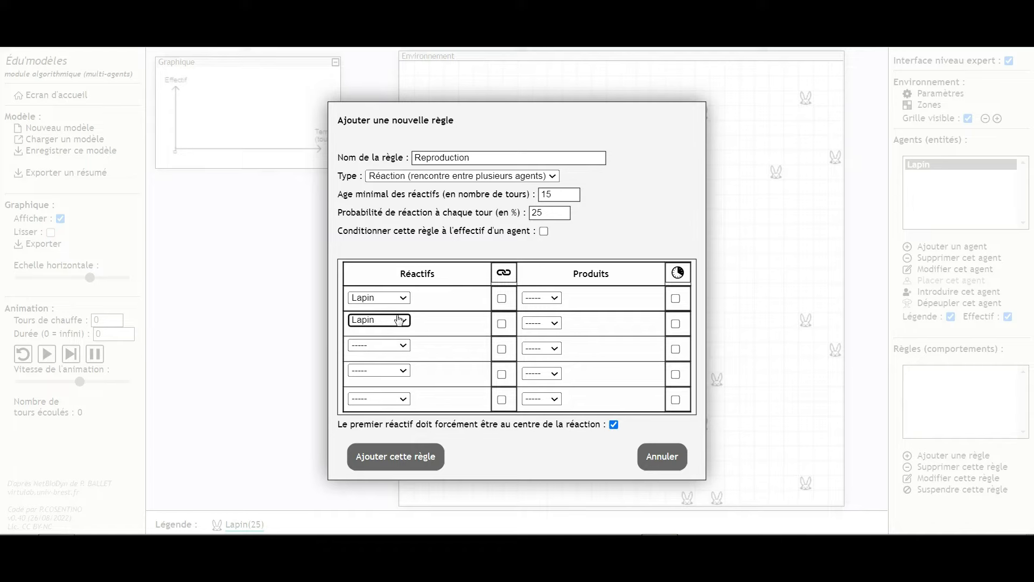
Choose Lapin as the first, second and third product of the Reproduction rule
left_click(558, 300)
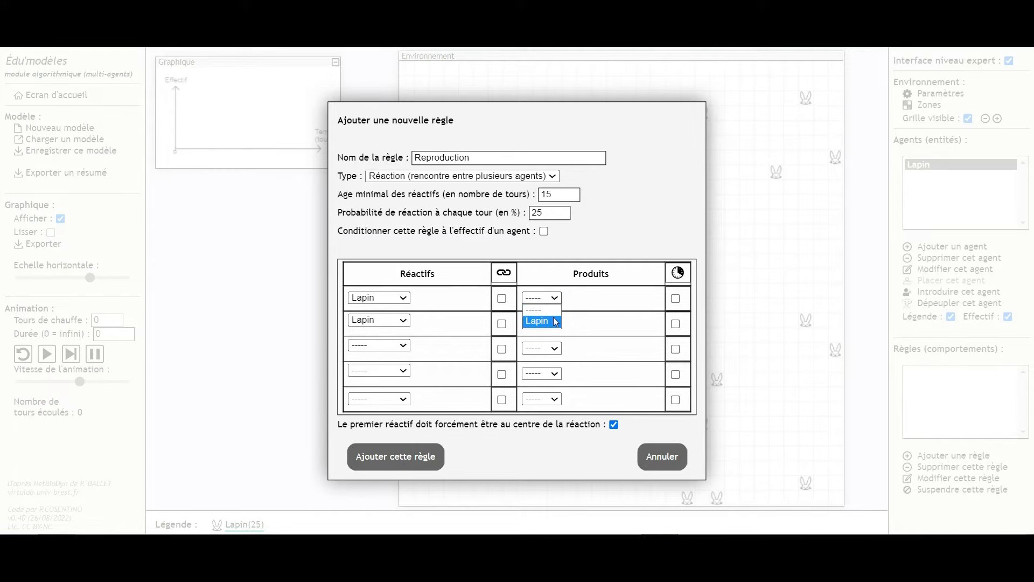
left_click(542, 322)
left_click(550, 322)
left_click(543, 347)
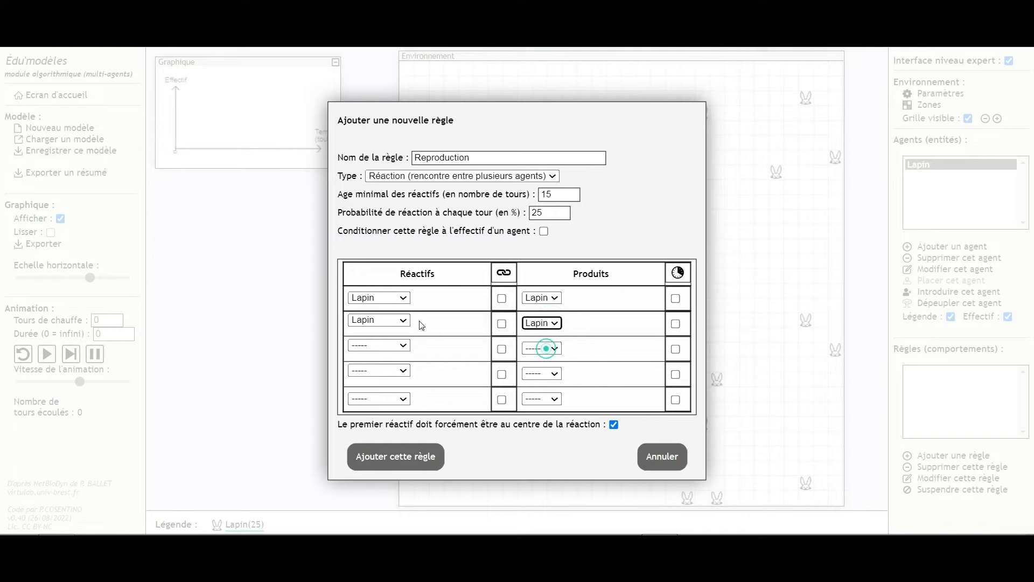
left_click(547, 349)
left_click(548, 375)
Enable the clock-symbol option for the first two Lapin products and add the Reproduction rule to the model
left_click(675, 298)
left_click(677, 325)
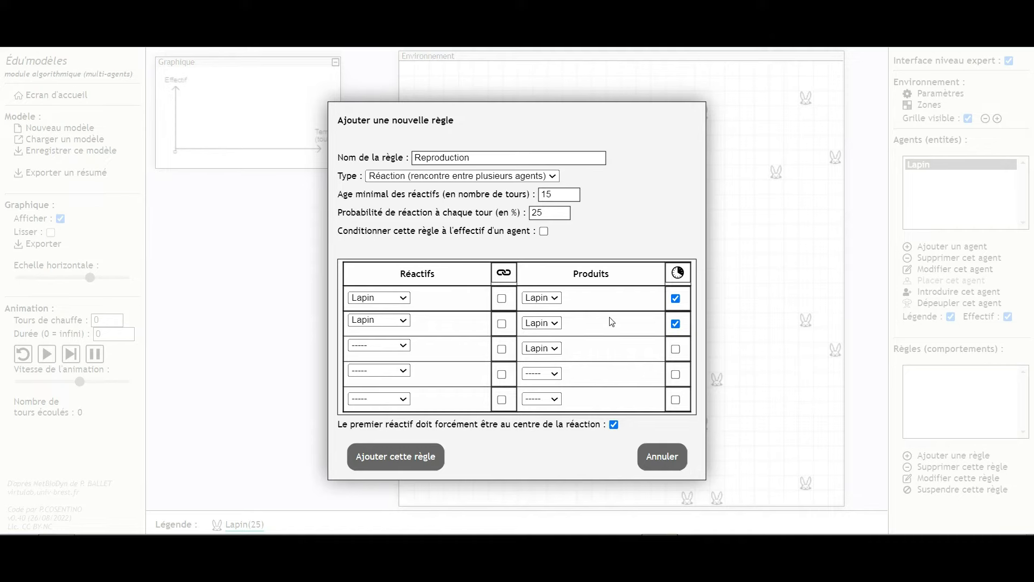
left_click(426, 463)
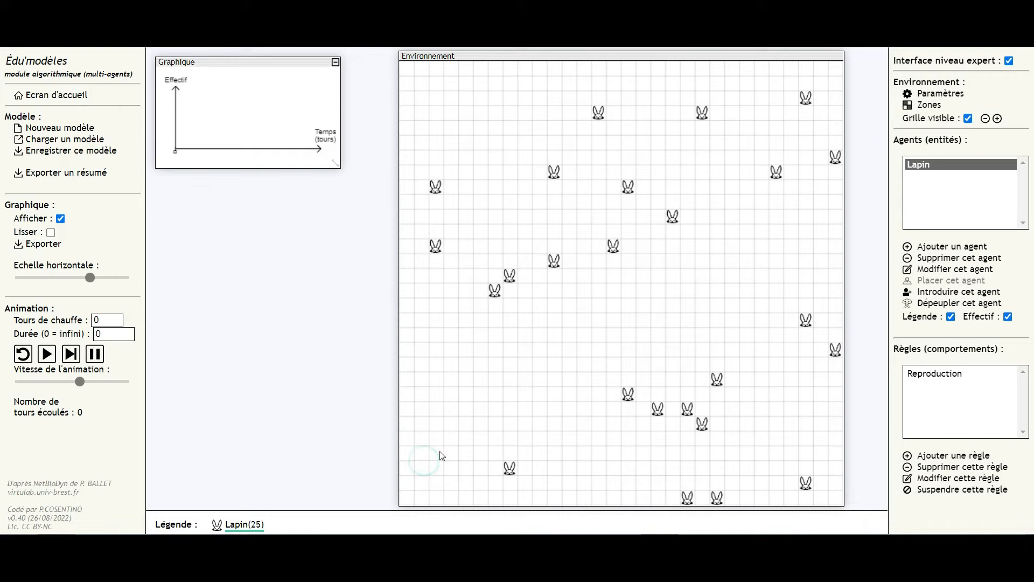
Run the simulation with the Reproduction rule and raise the animation speed to nearly its maximum
left_click(46, 354)
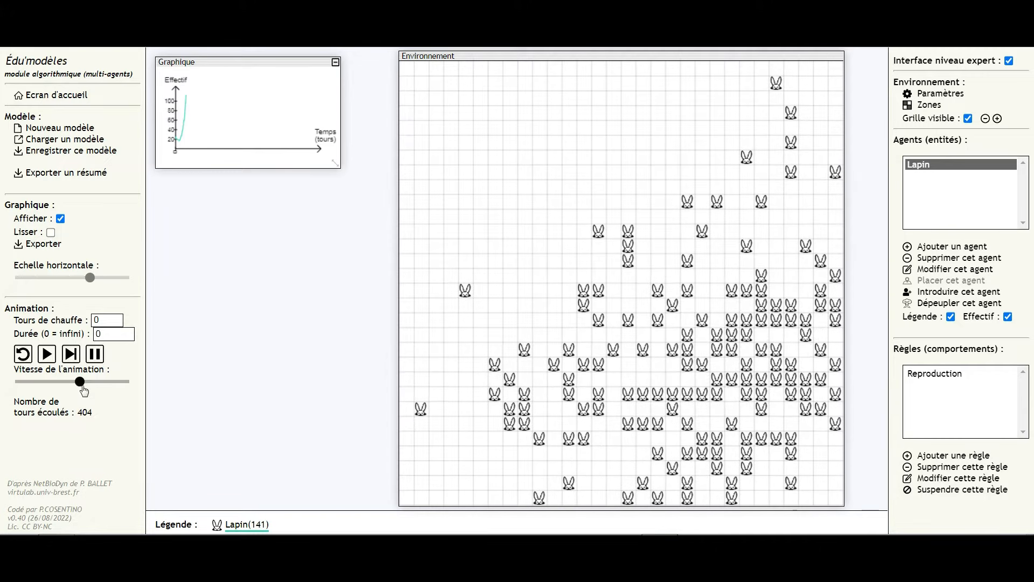
left_click_drag(81, 382, 127, 384)
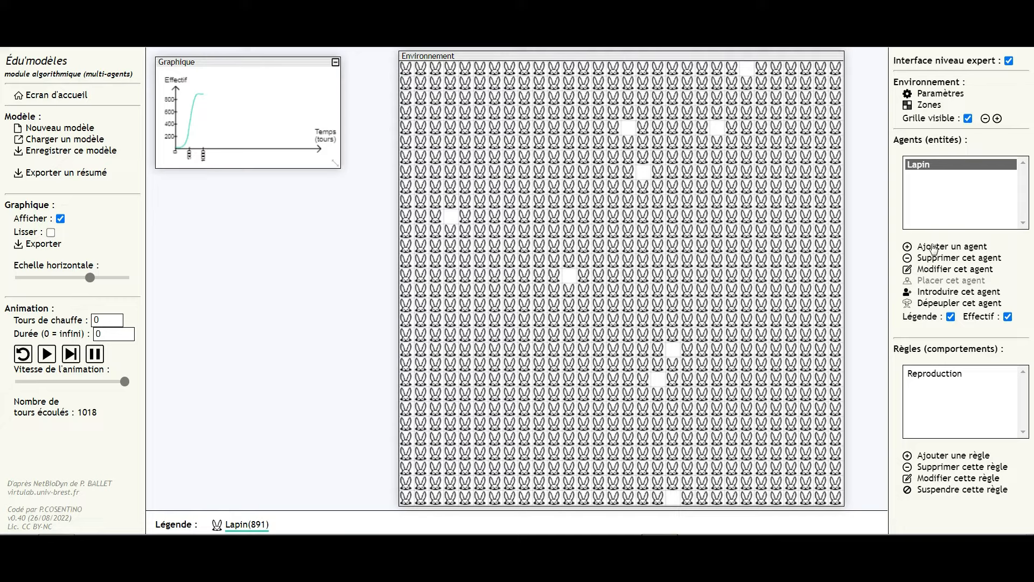
Start a new agent named Renard and use the renard.png image as its appearance
left_click(934, 247)
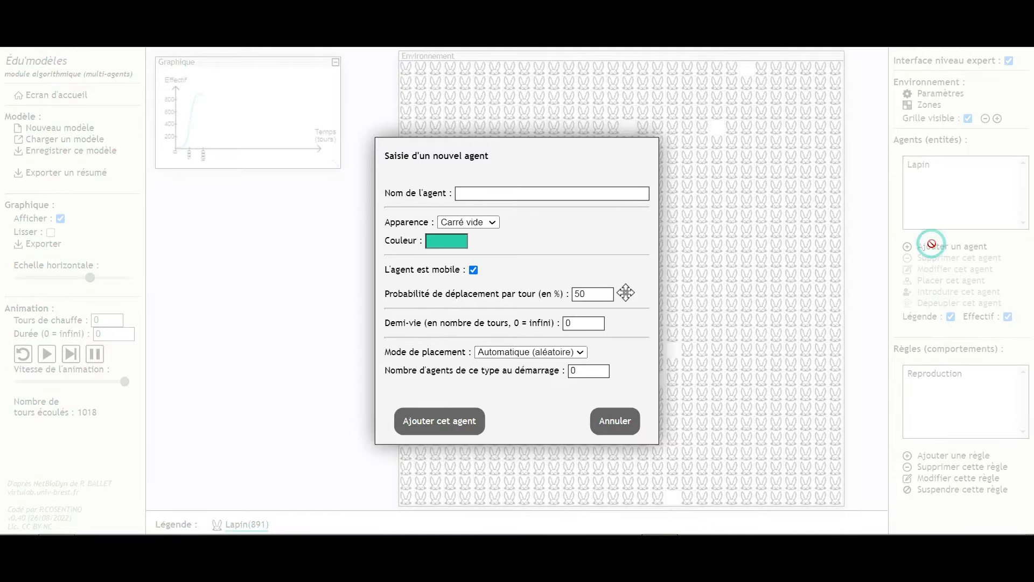
left_click(507, 199)
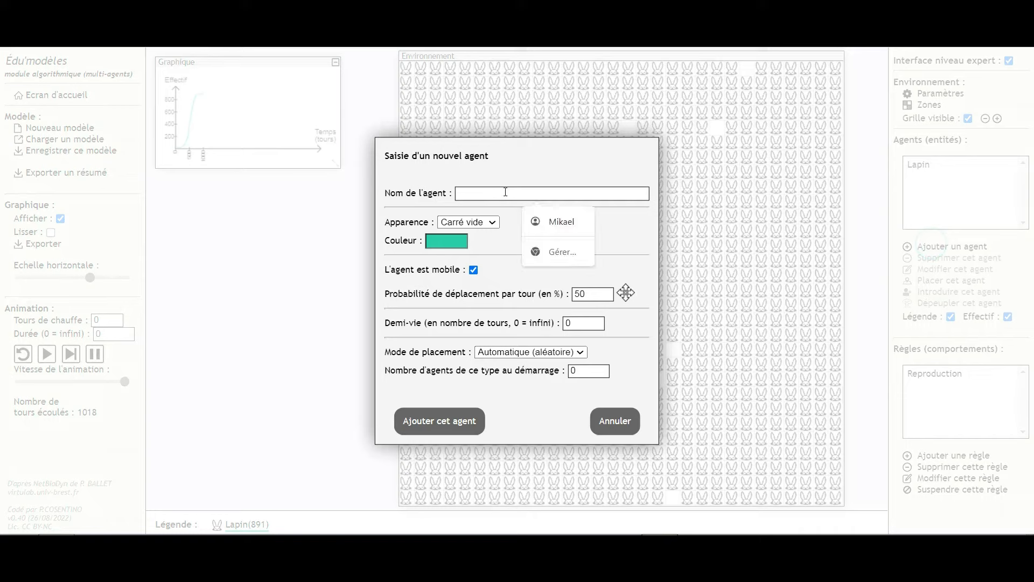
type("Re")
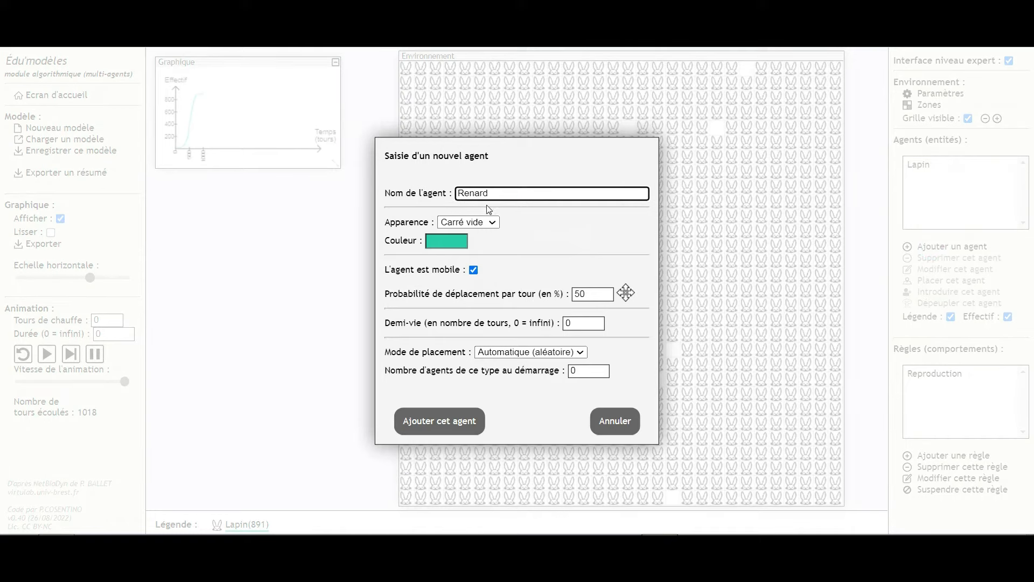
type("nard")
left_click(482, 223)
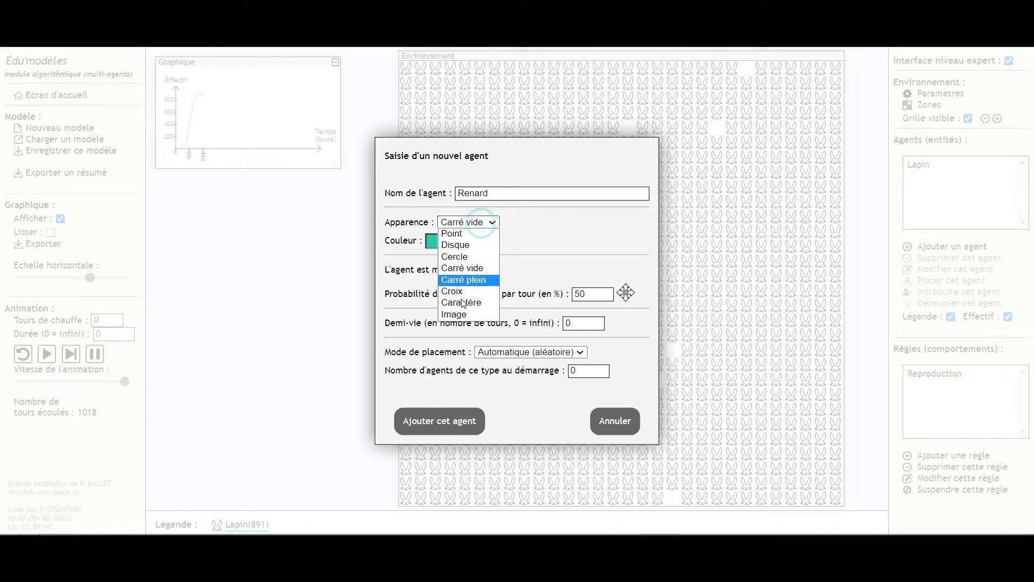
left_click(454, 314)
left_click(445, 256)
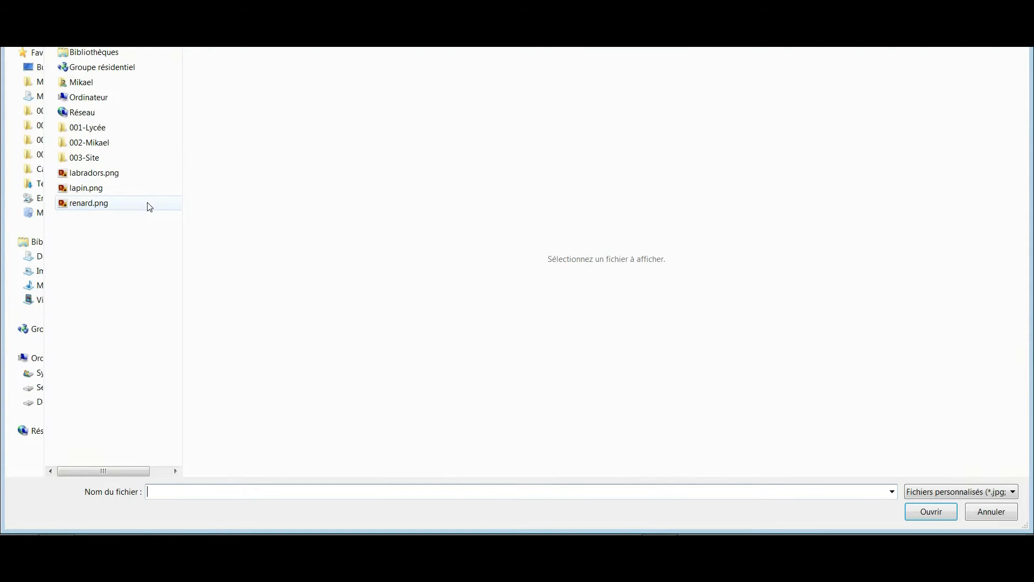
double_click(120, 203)
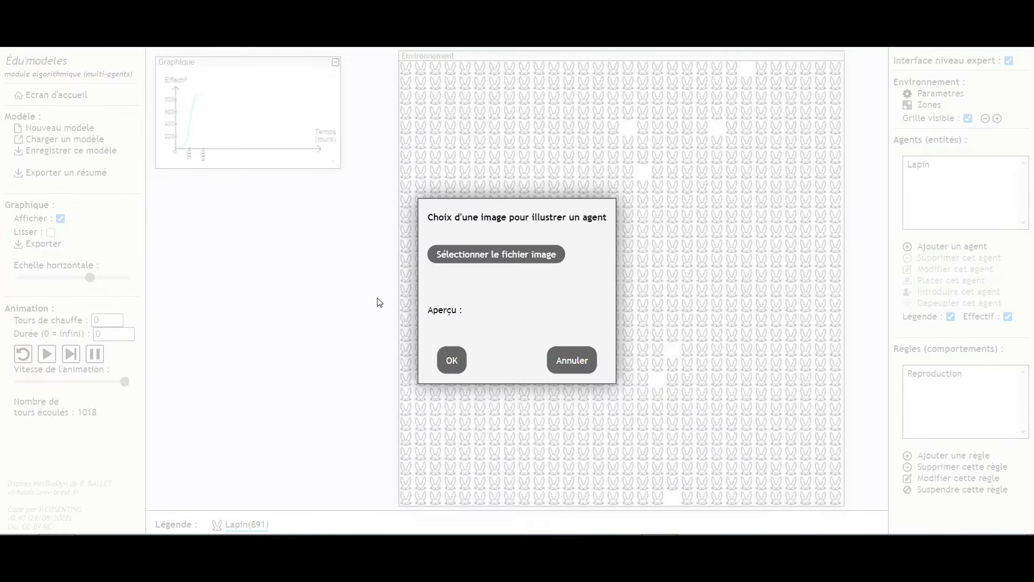
left_click(451, 364)
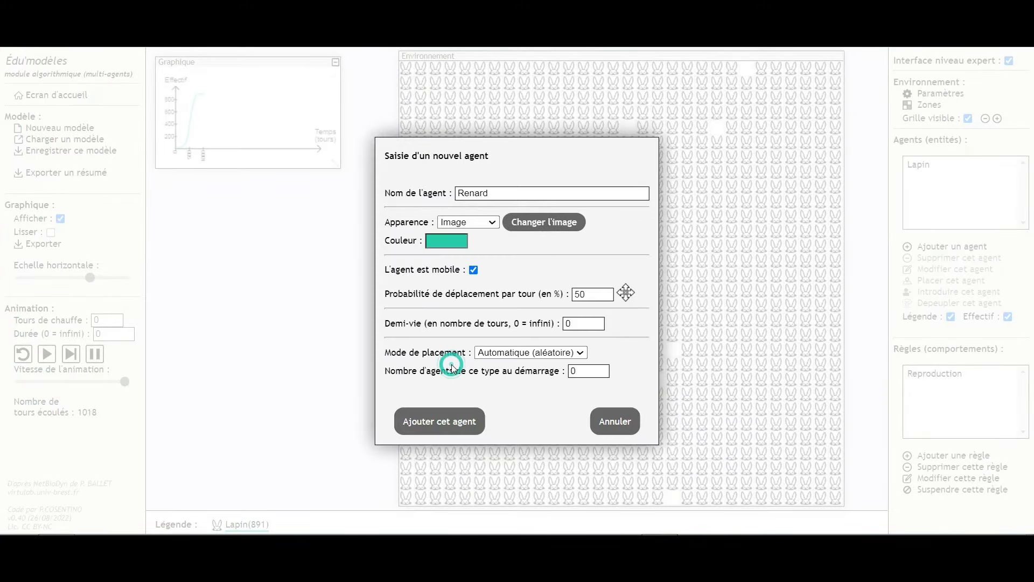
Set the Renard agent's movement probability to 100% and its starting count to 10, and add it to the model
double_click(598, 291)
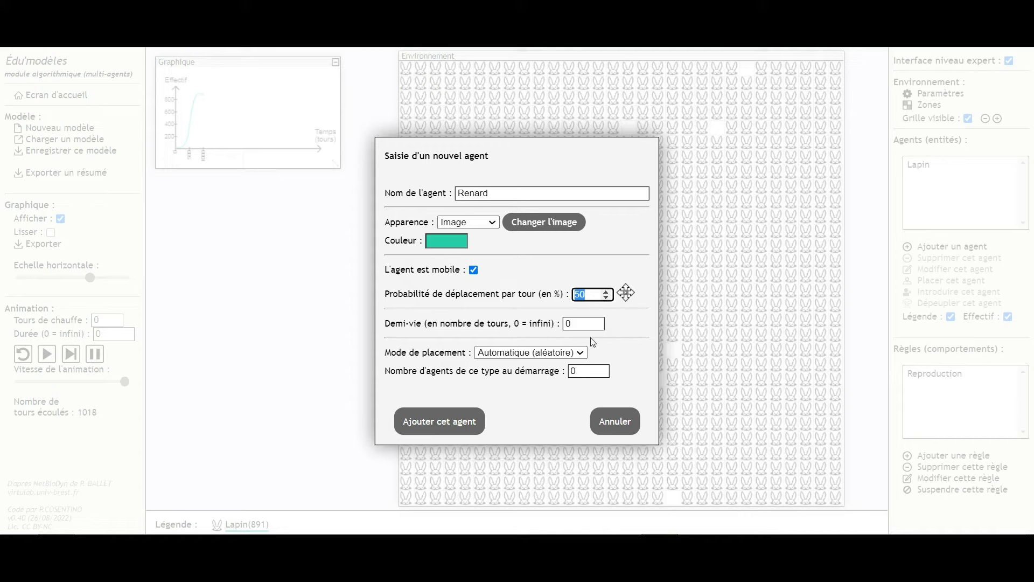
type("100")
double_click(579, 325)
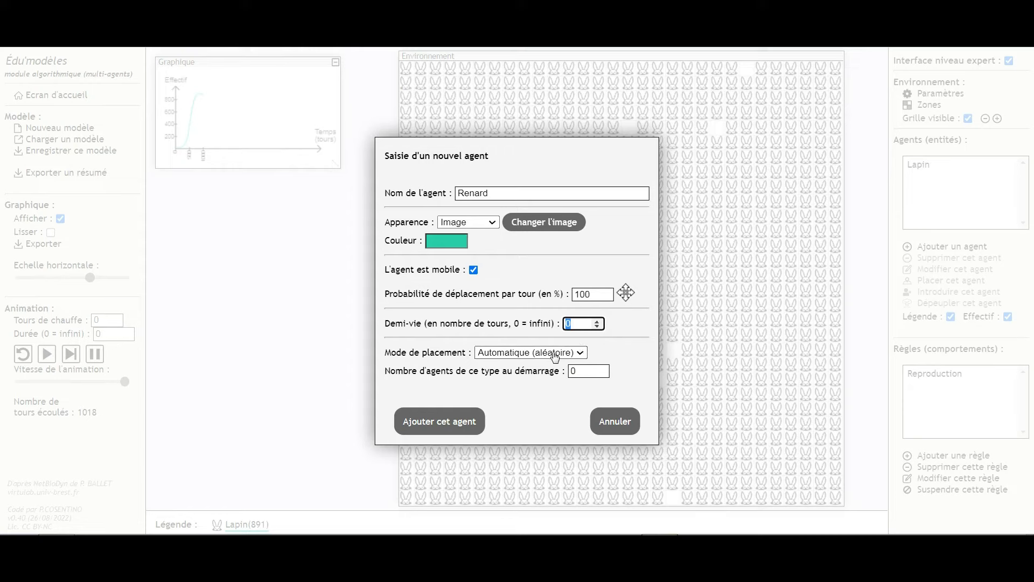
left_click(585, 372)
type("10")
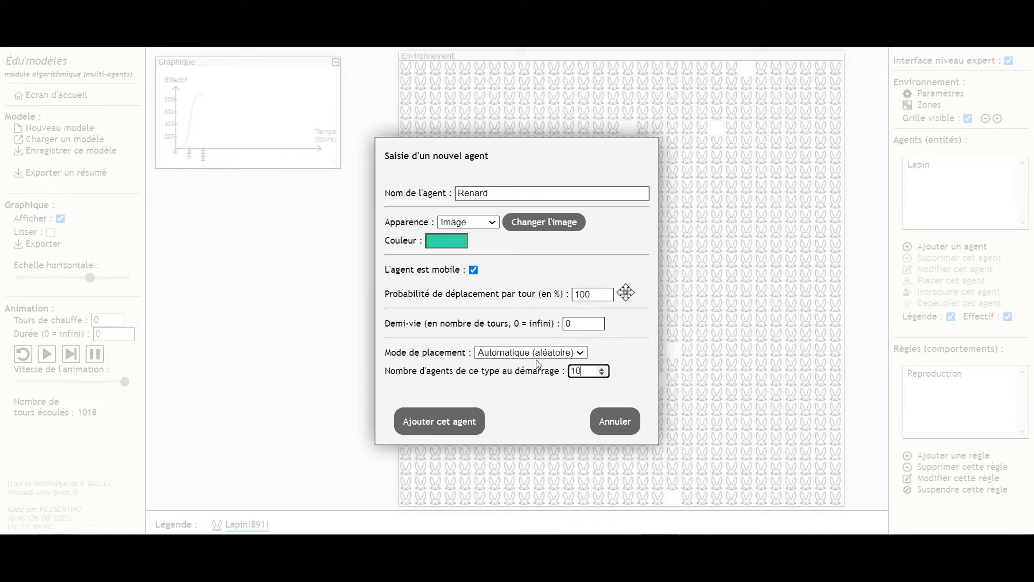
left_click(467, 422)
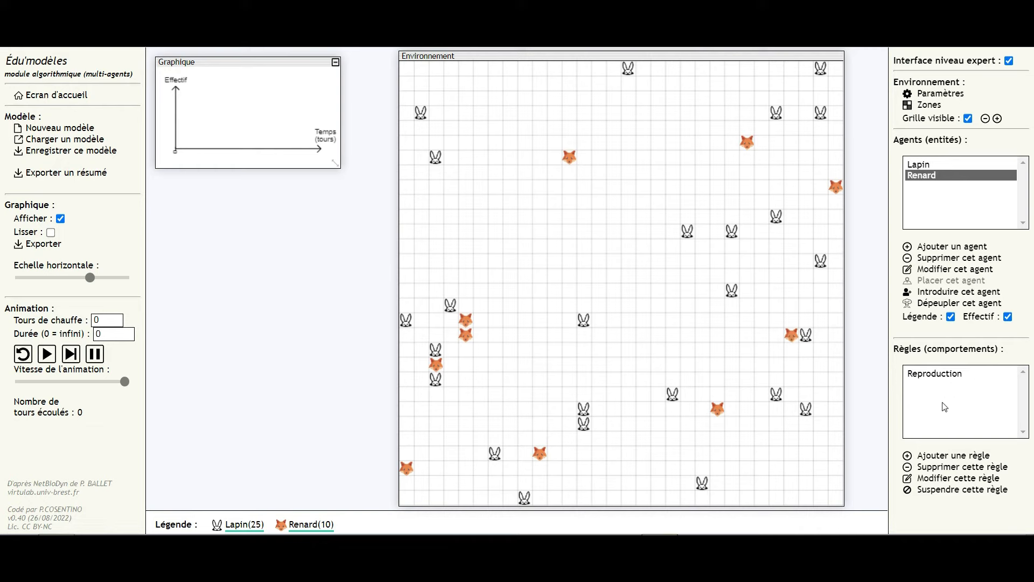
Start a new rule named Predation, keeping the type Réaction (rencontre entre plusieurs agents)
left_click(953, 456)
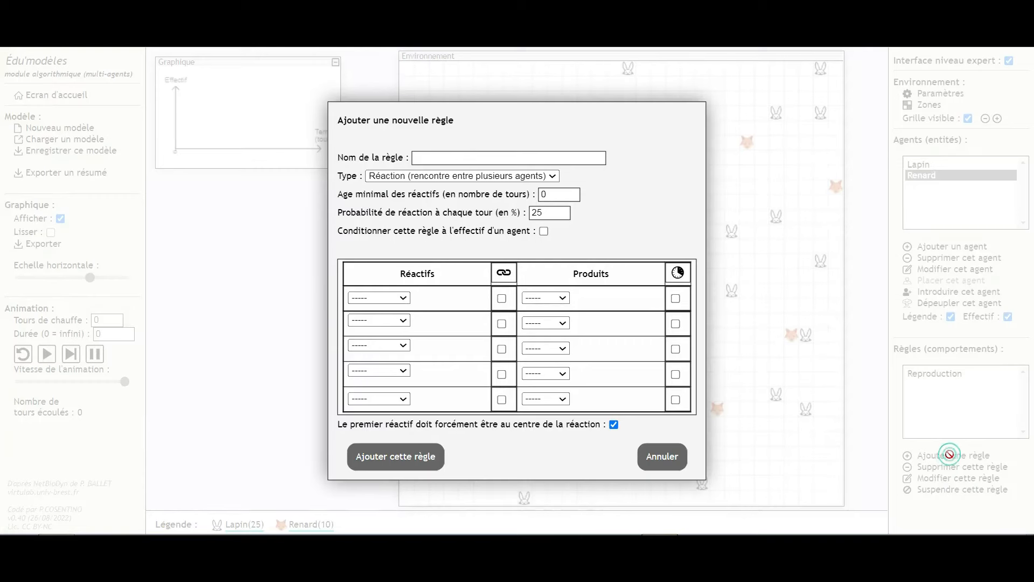
left_click(457, 158)
left_click(457, 158)
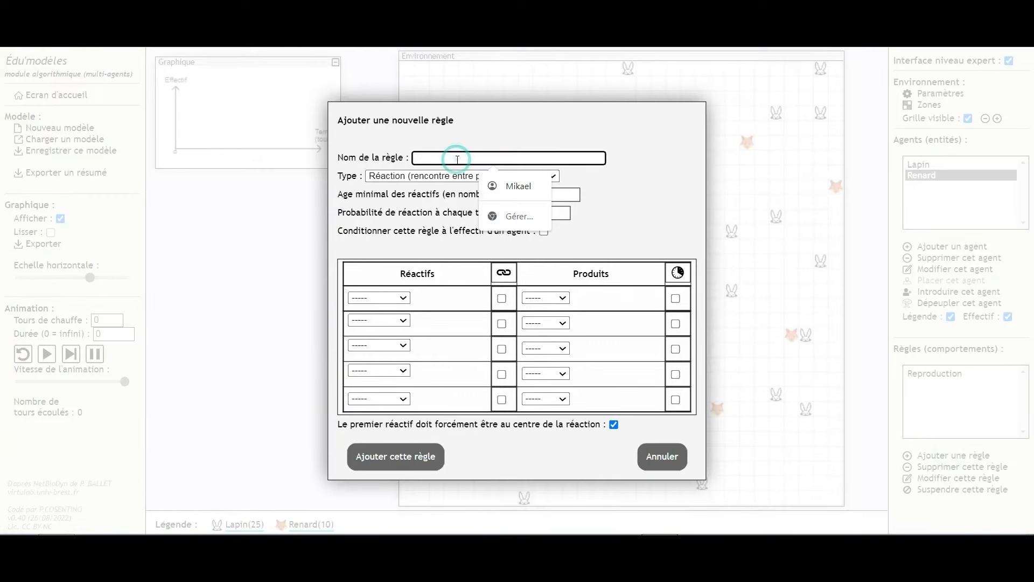
type("Pre")
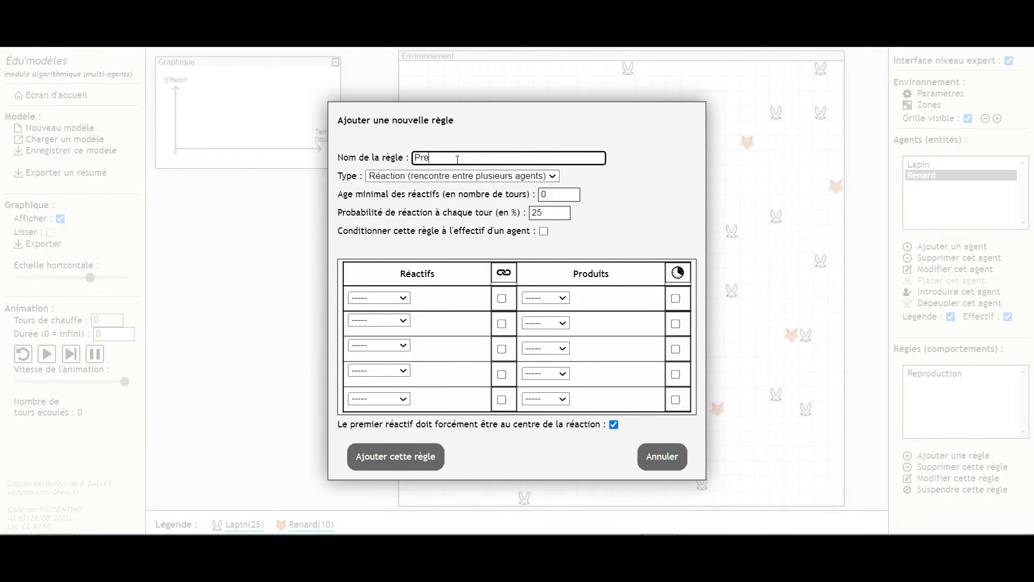
type("dac")
key("BackSpace")
type("ion")
key("Left")
key("Left")
key("Left")
type("t")
left_click(454, 171)
left_click(453, 170)
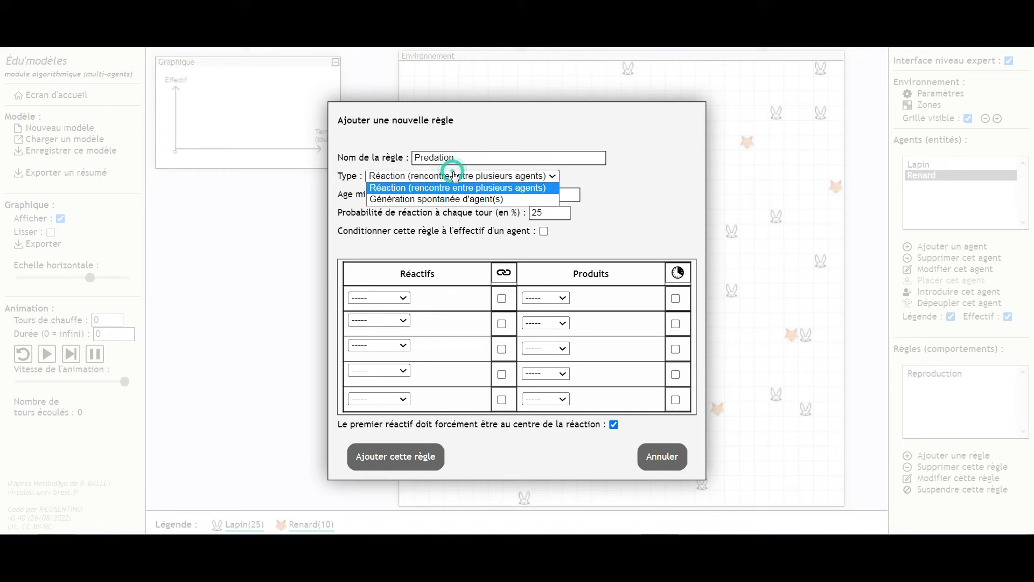
Choose Renard and Lapin as the Predation rule's first and second reactants and Renard as its only product
left_click(398, 298)
left_click(391, 345)
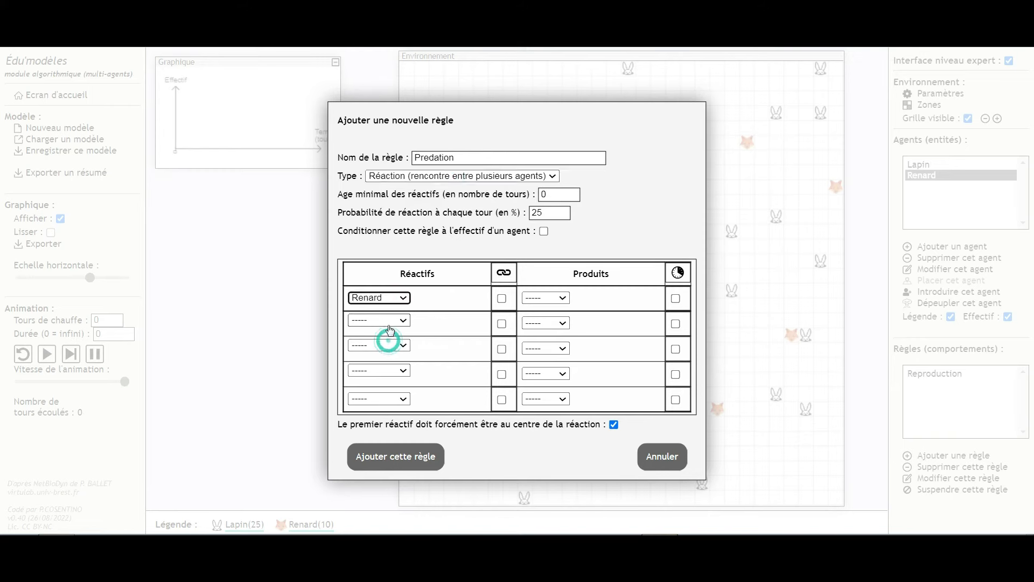
left_click(390, 319)
left_click(392, 356)
left_click(555, 298)
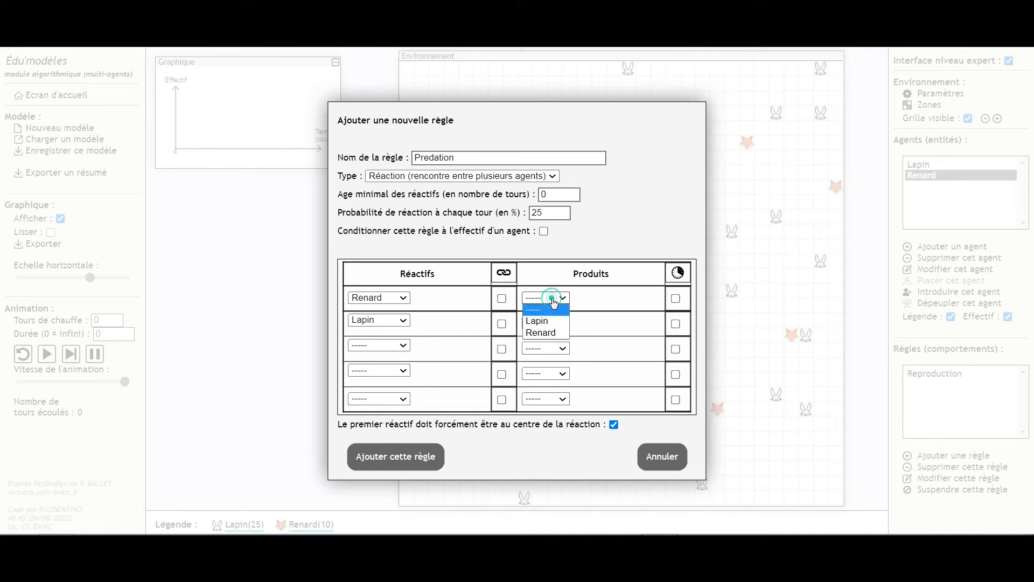
left_click(544, 332)
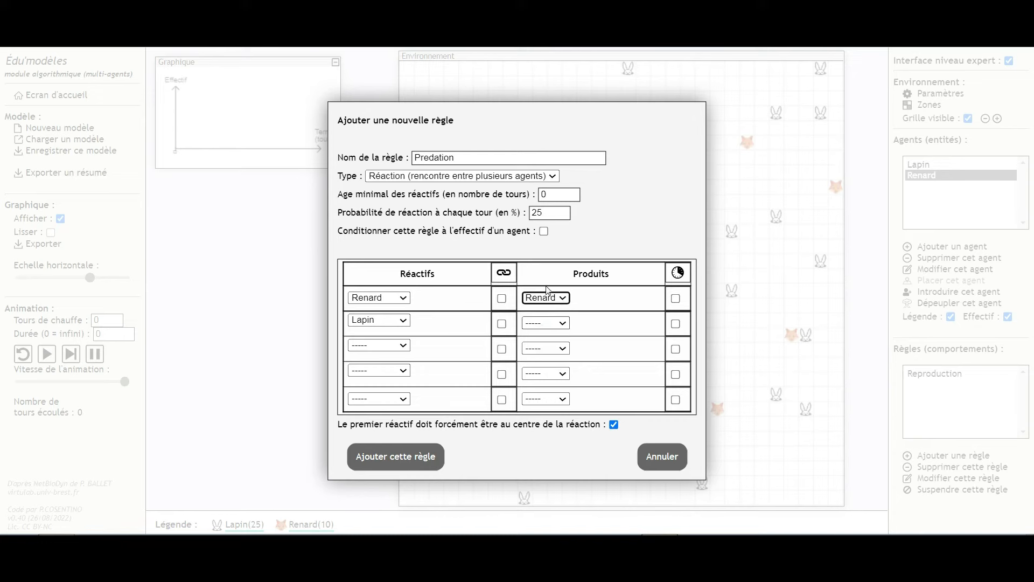
Set the Predation rule's reaction probability per turn to 10% and add the rule to the model
double_click(538, 212)
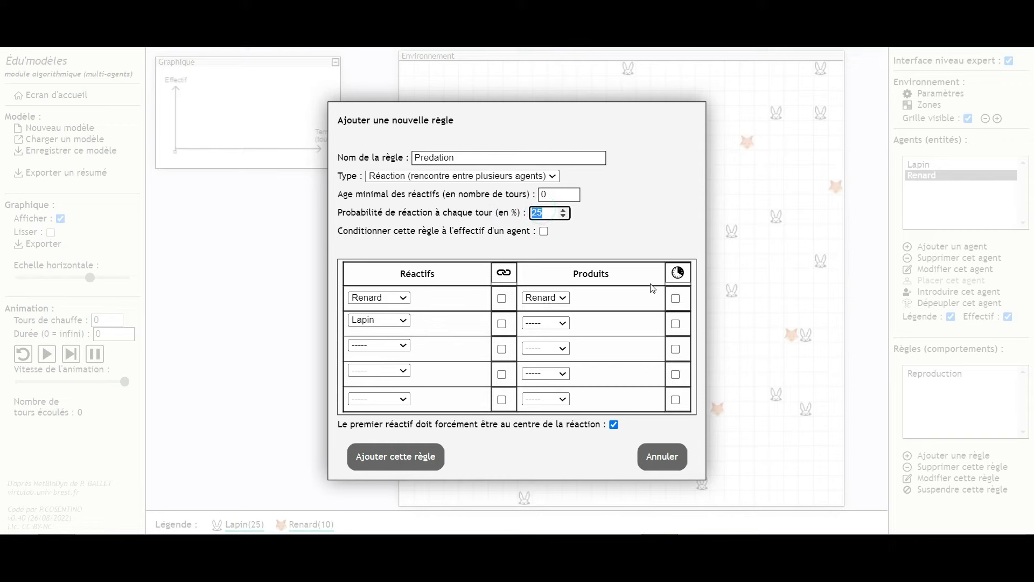
type("10")
double_click(544, 195)
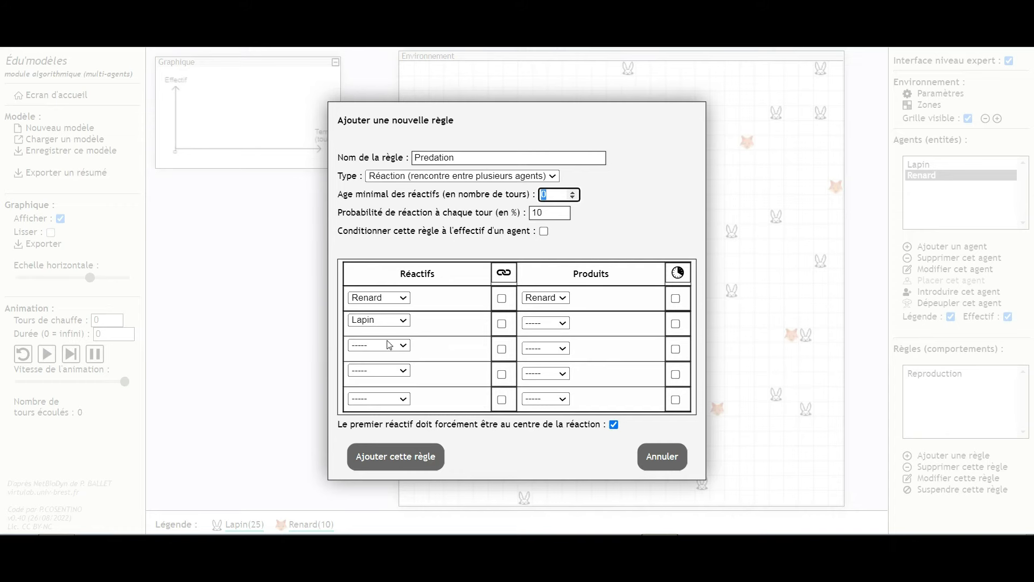
left_click(386, 466)
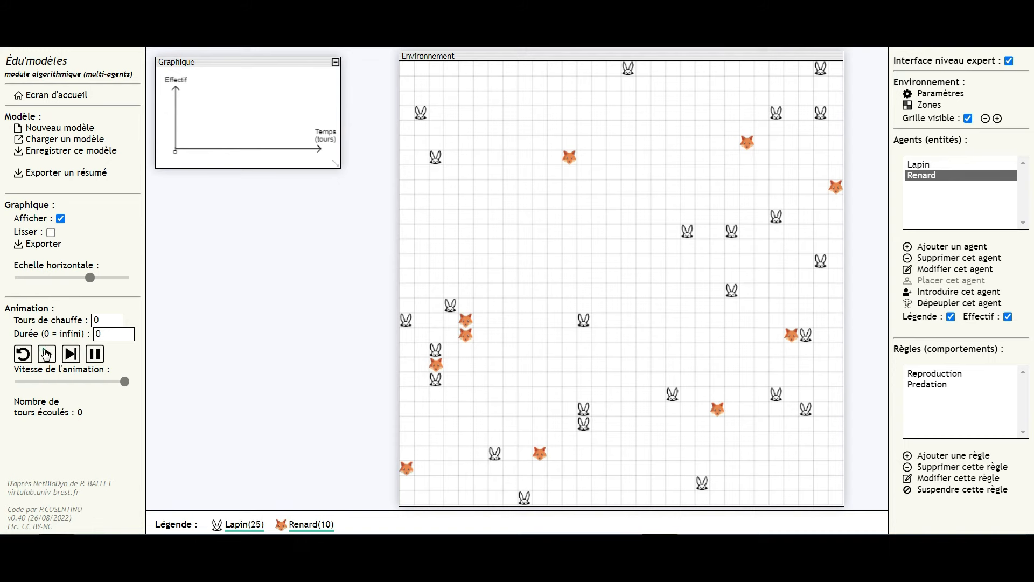
Run the simulation with the Predation rule, pause it and reset the model to its initial state
left_click(46, 354)
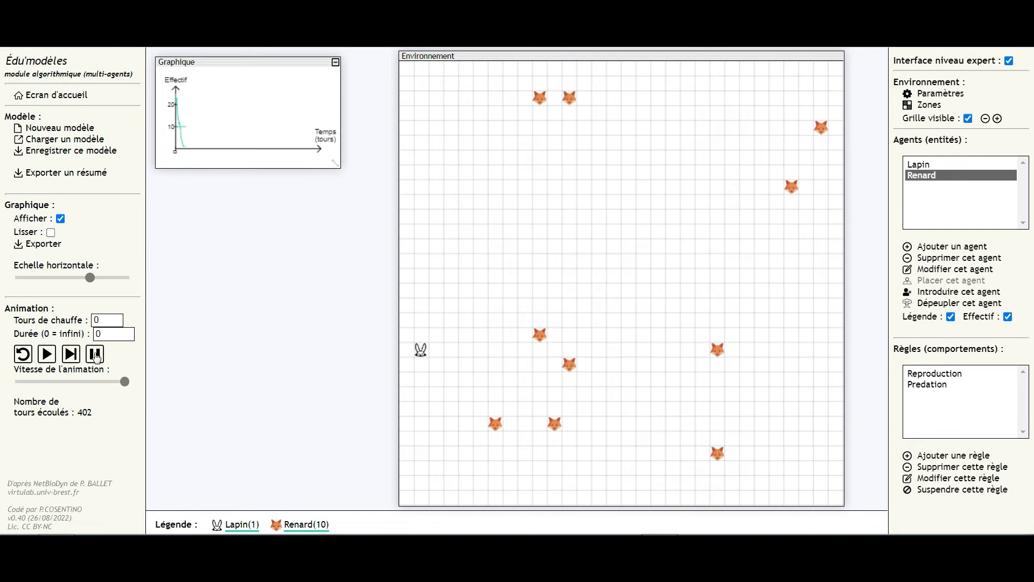
left_click(95, 354)
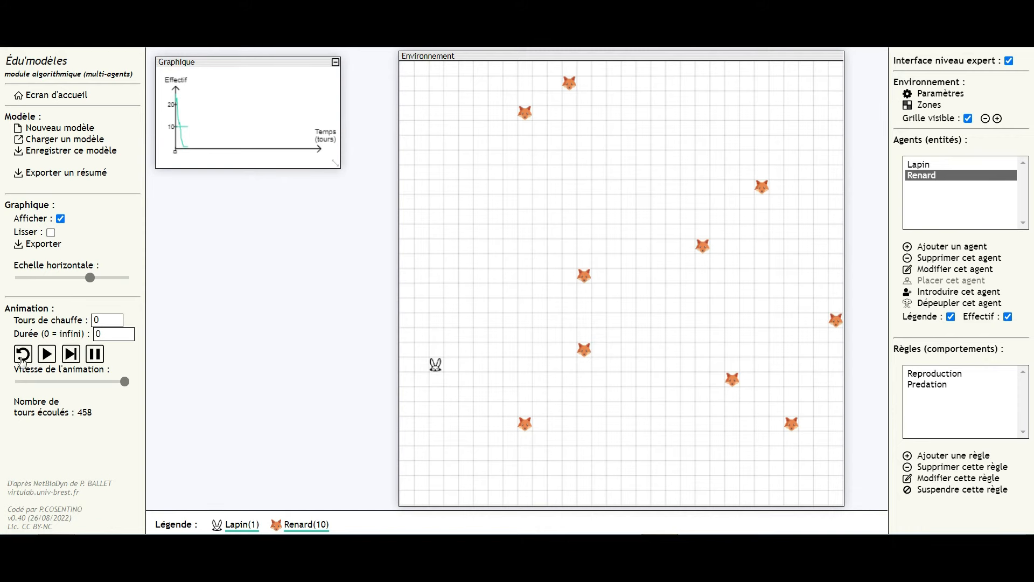
left_click(22, 355)
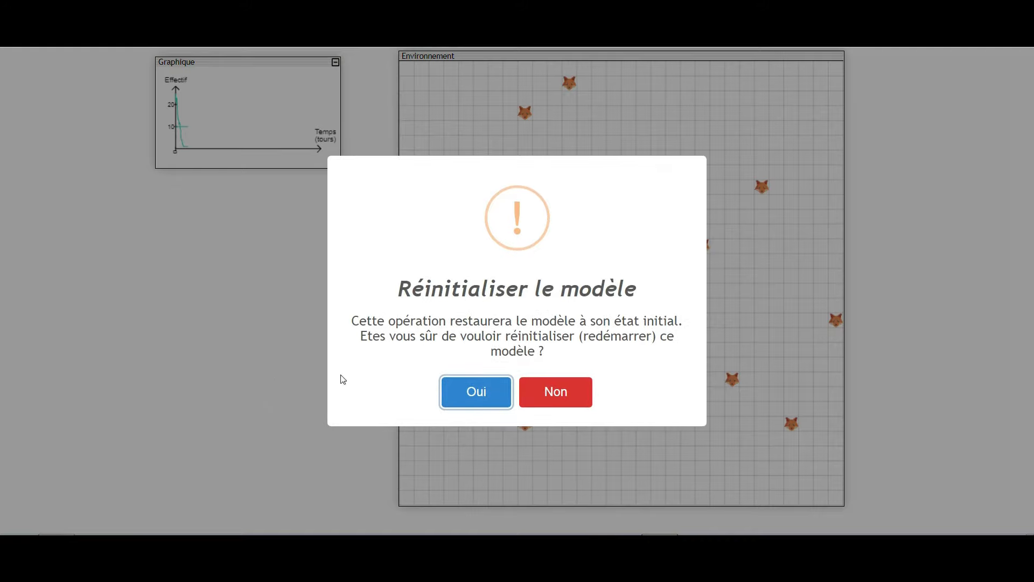
left_click(474, 392)
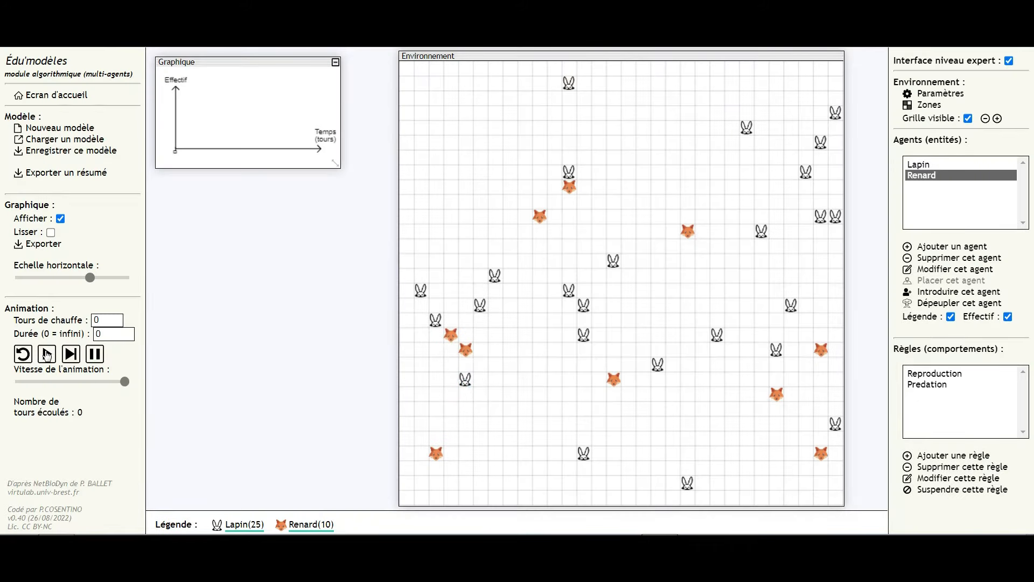
Run the rabbit and fox simulation twice more, resetting the model between the runs and pausing the second one
left_click(47, 354)
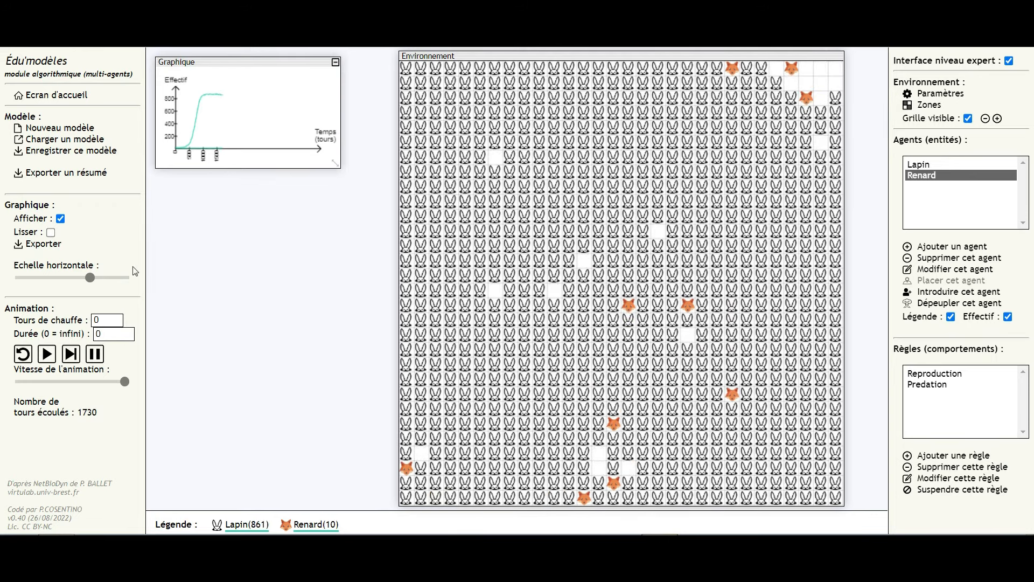
left_click(22, 354)
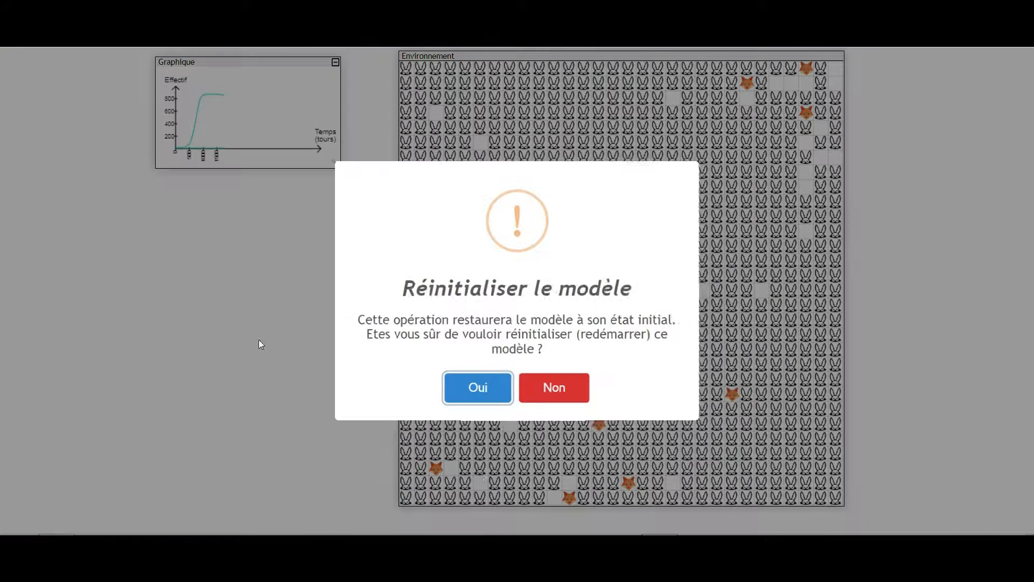
left_click(467, 399)
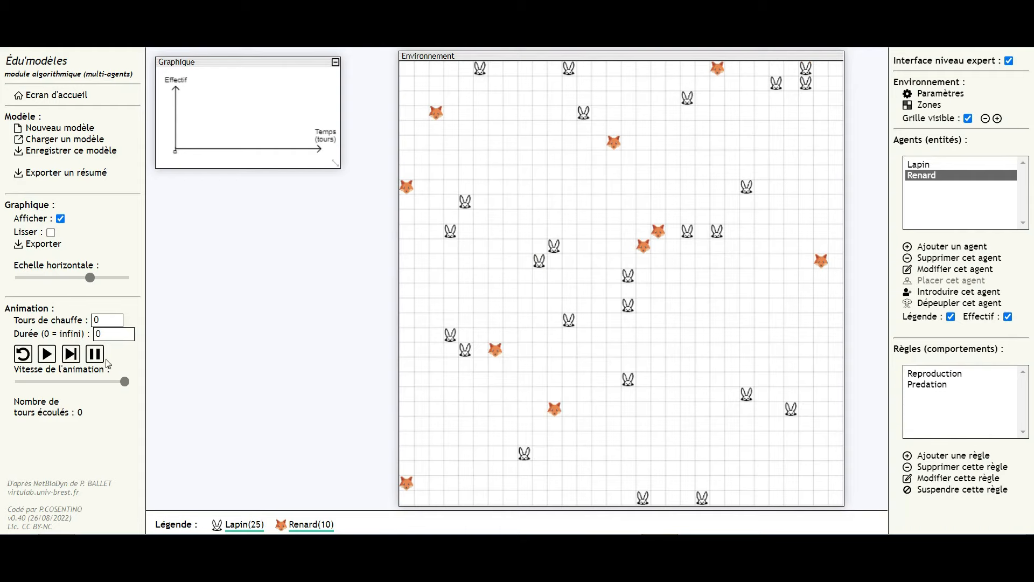
left_click(53, 357)
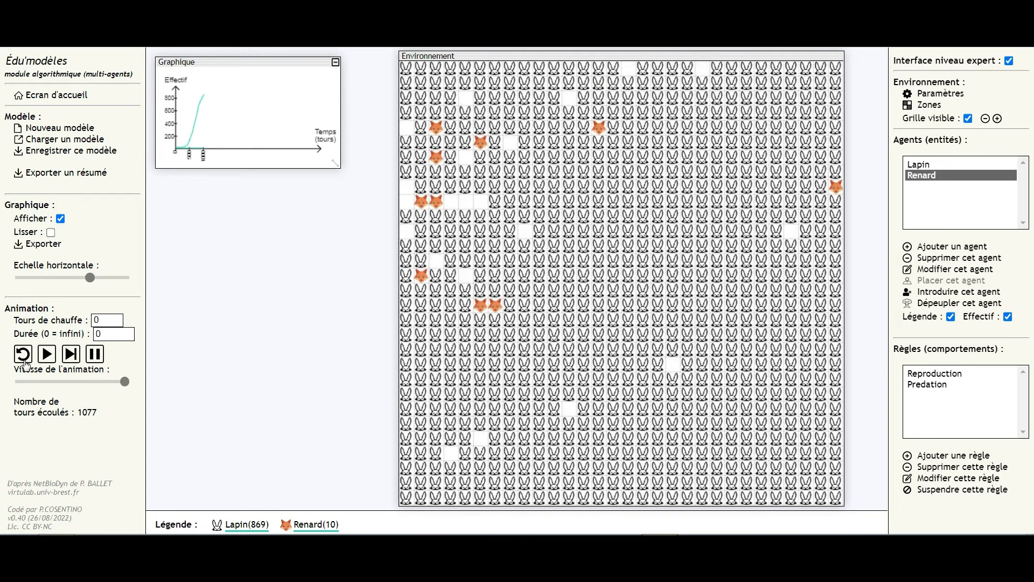
left_click(94, 355)
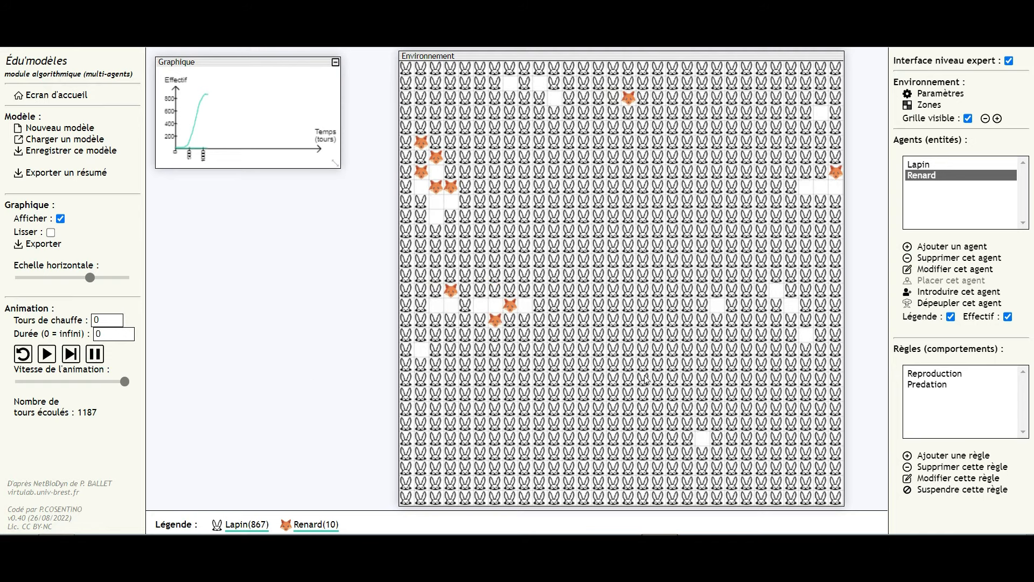
Open the Predation rule's reaction probability for editing, apply the rule and reset the model to its initial state
double_click(924, 387)
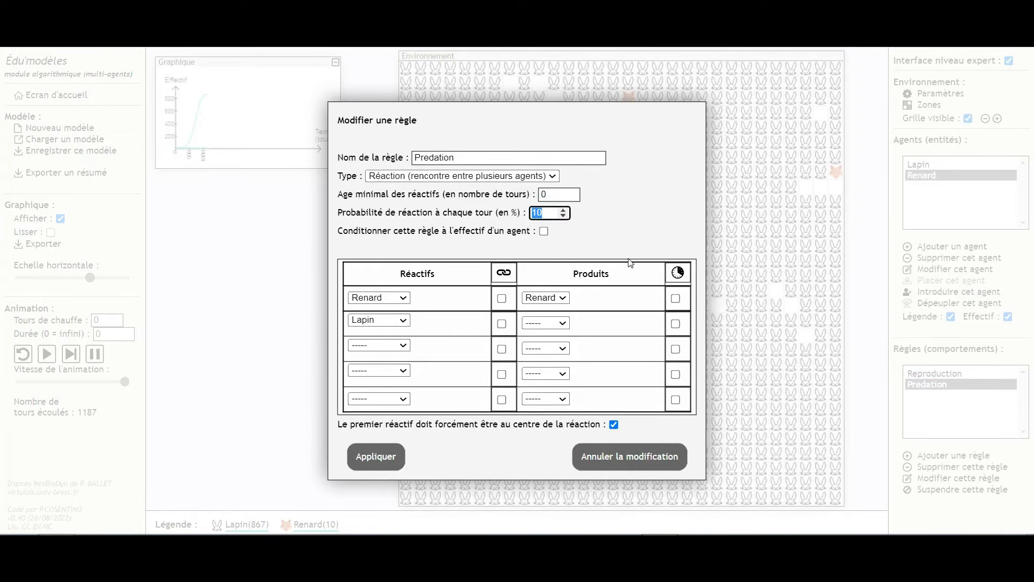
left_click(376, 457)
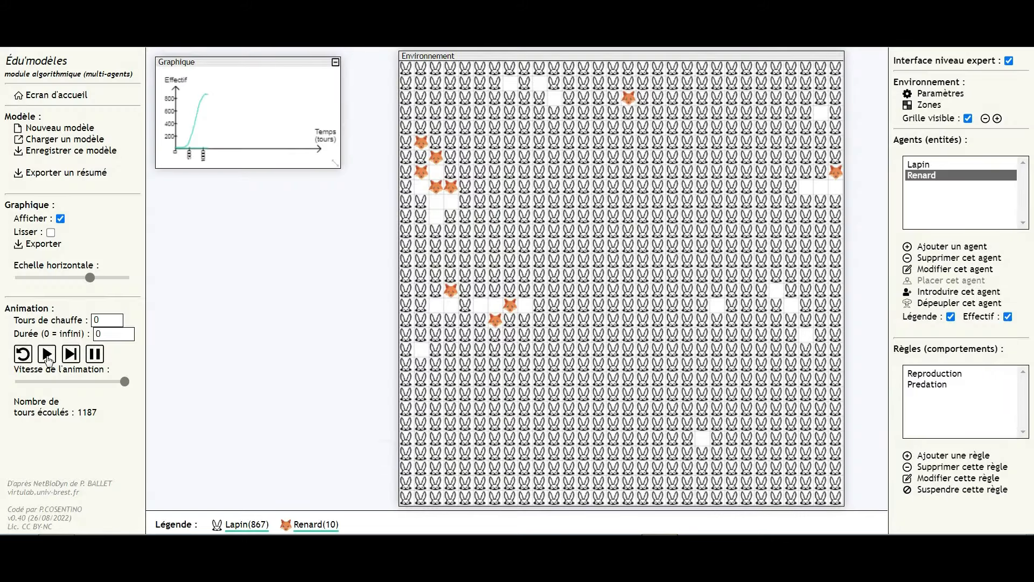
left_click(27, 357)
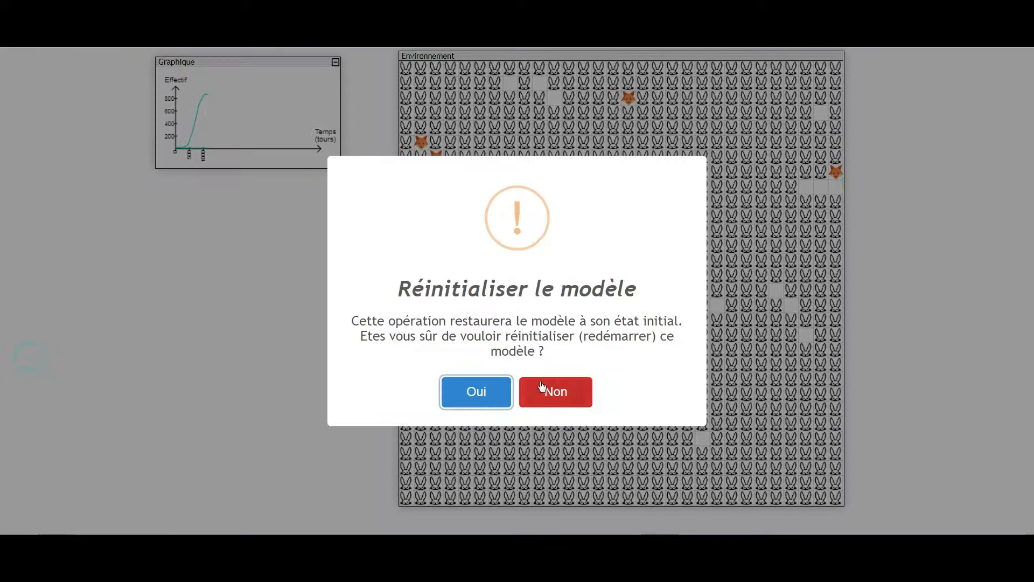
left_click(458, 391)
Run the simulation three times with the applied Predation rule, resetting the model to its initial state after each run
left_click(45, 358)
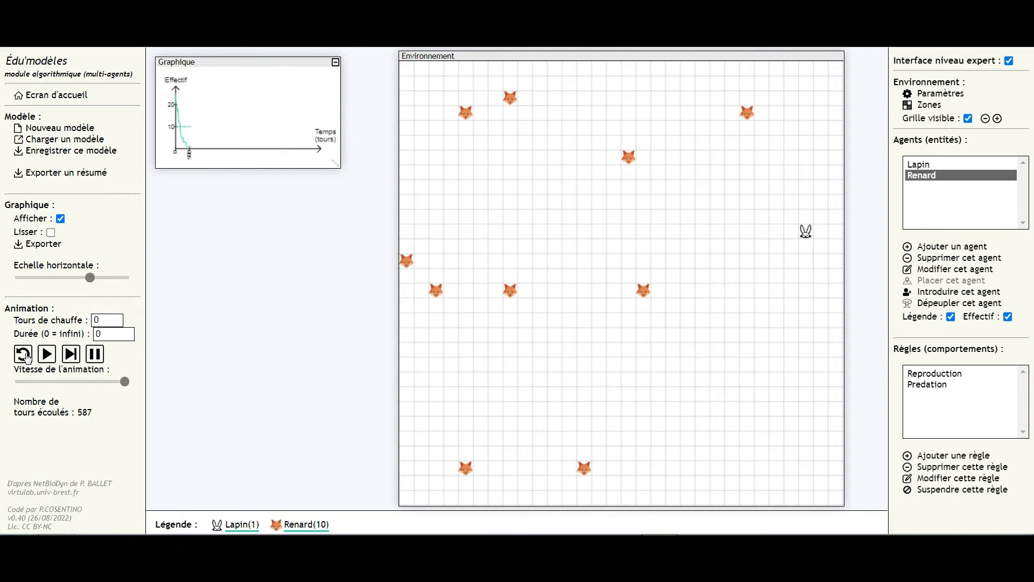
left_click(23, 354)
left_click(486, 388)
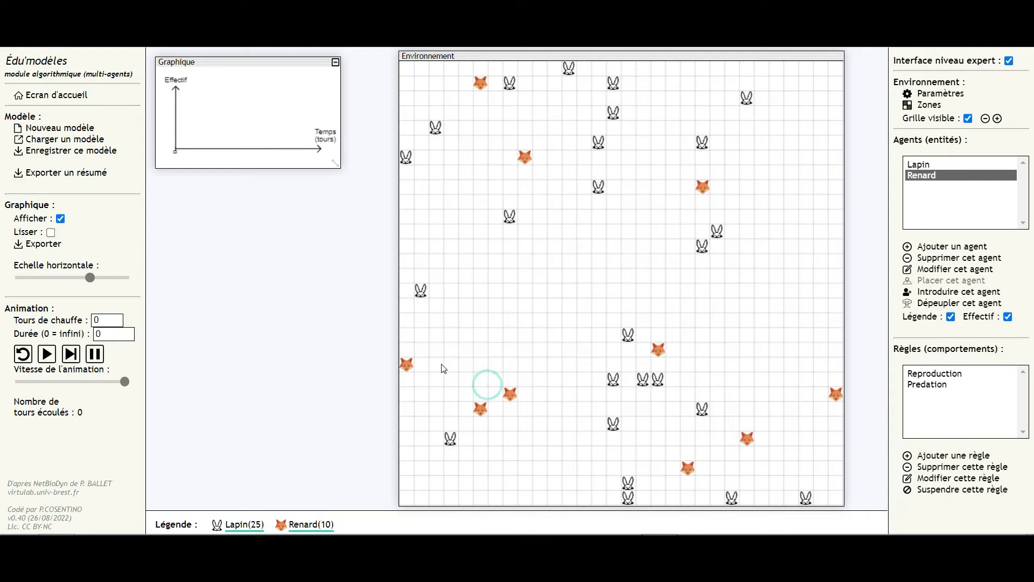
left_click(45, 358)
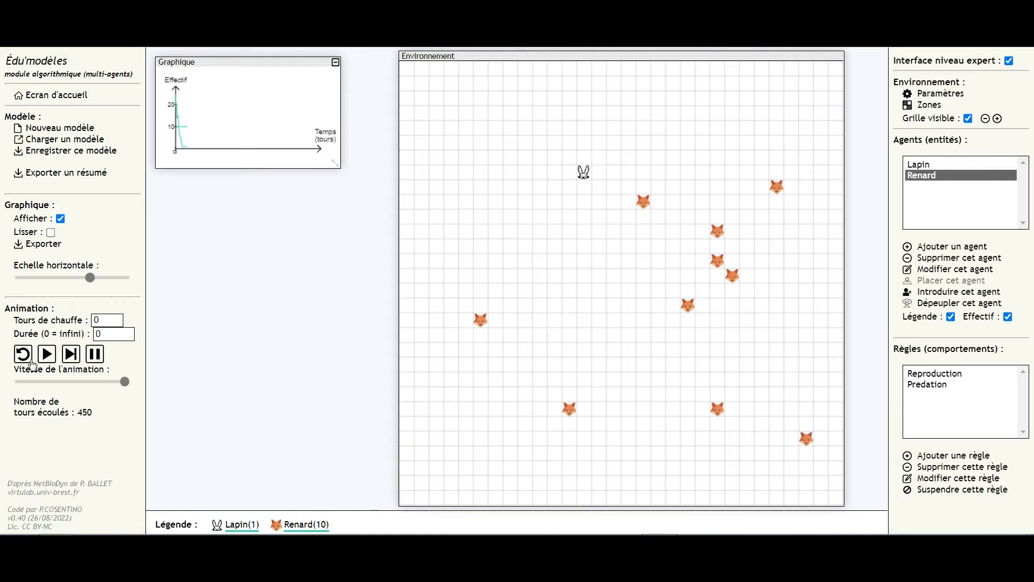
left_click(31, 360)
left_click(477, 389)
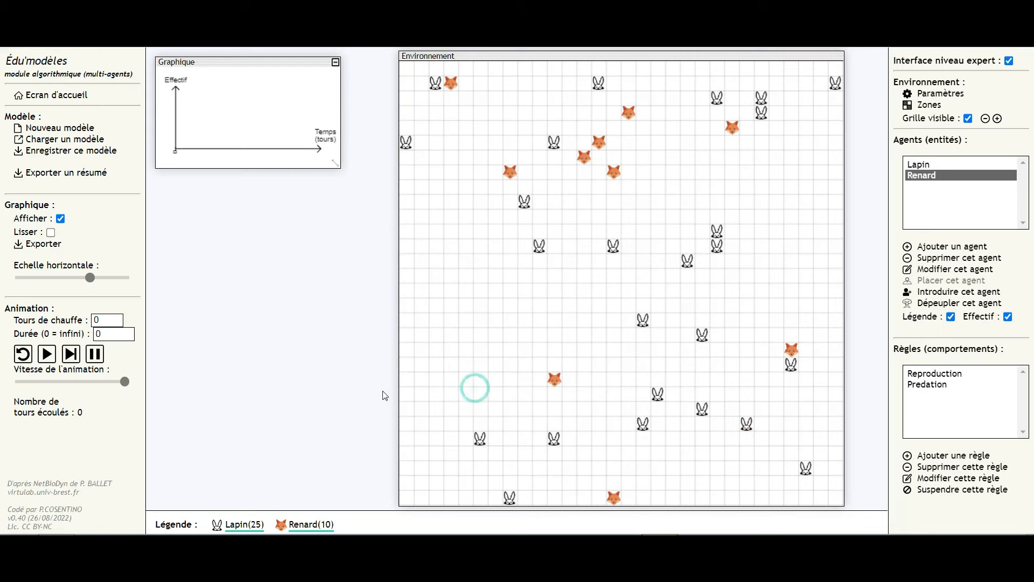
left_click(46, 355)
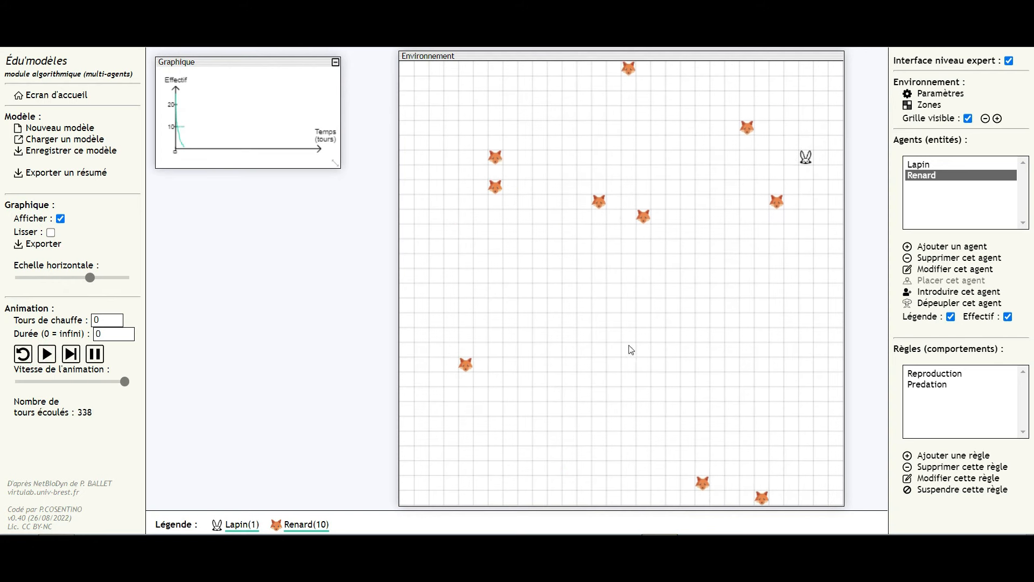
left_click(23, 354)
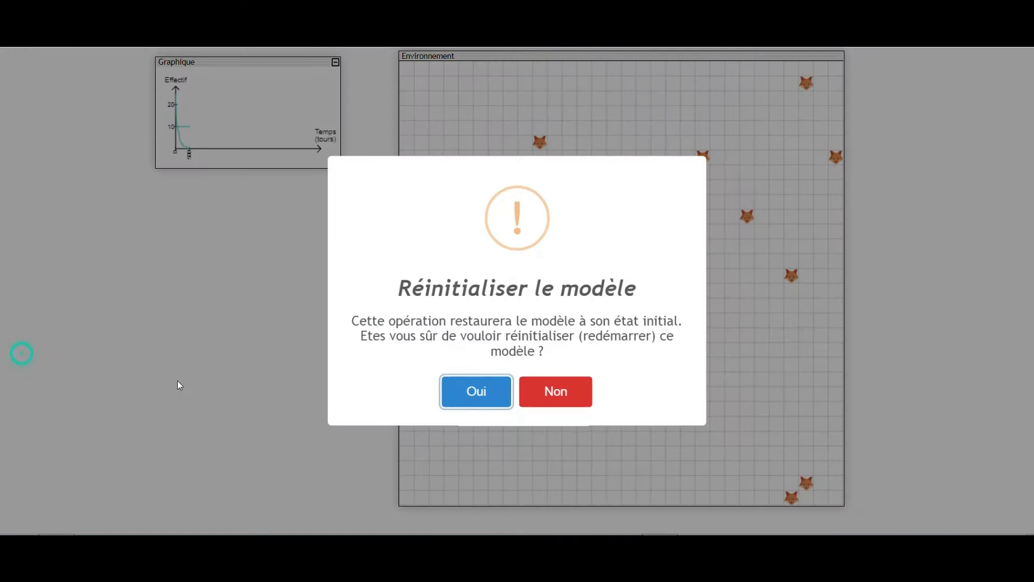
left_click(458, 388)
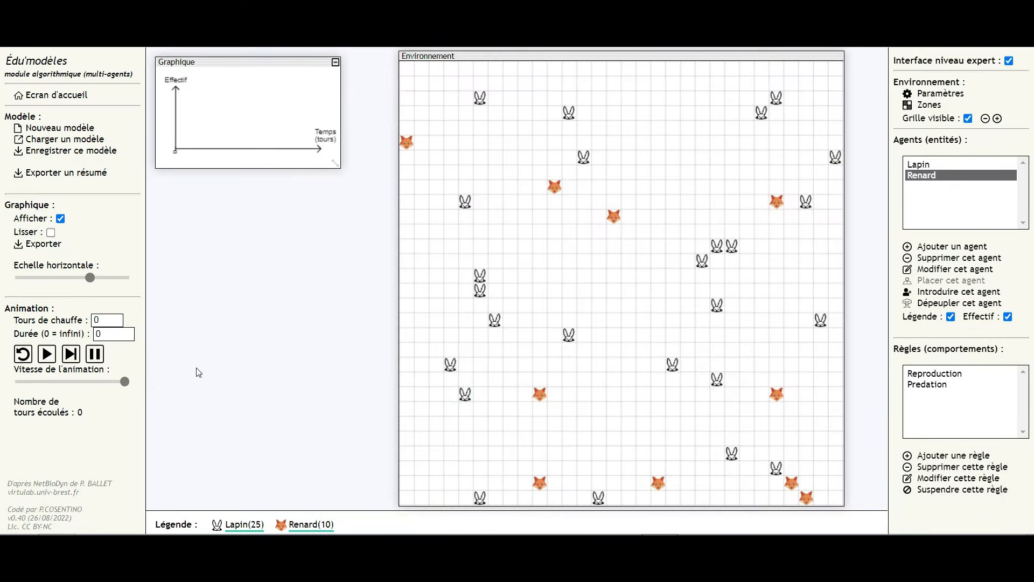